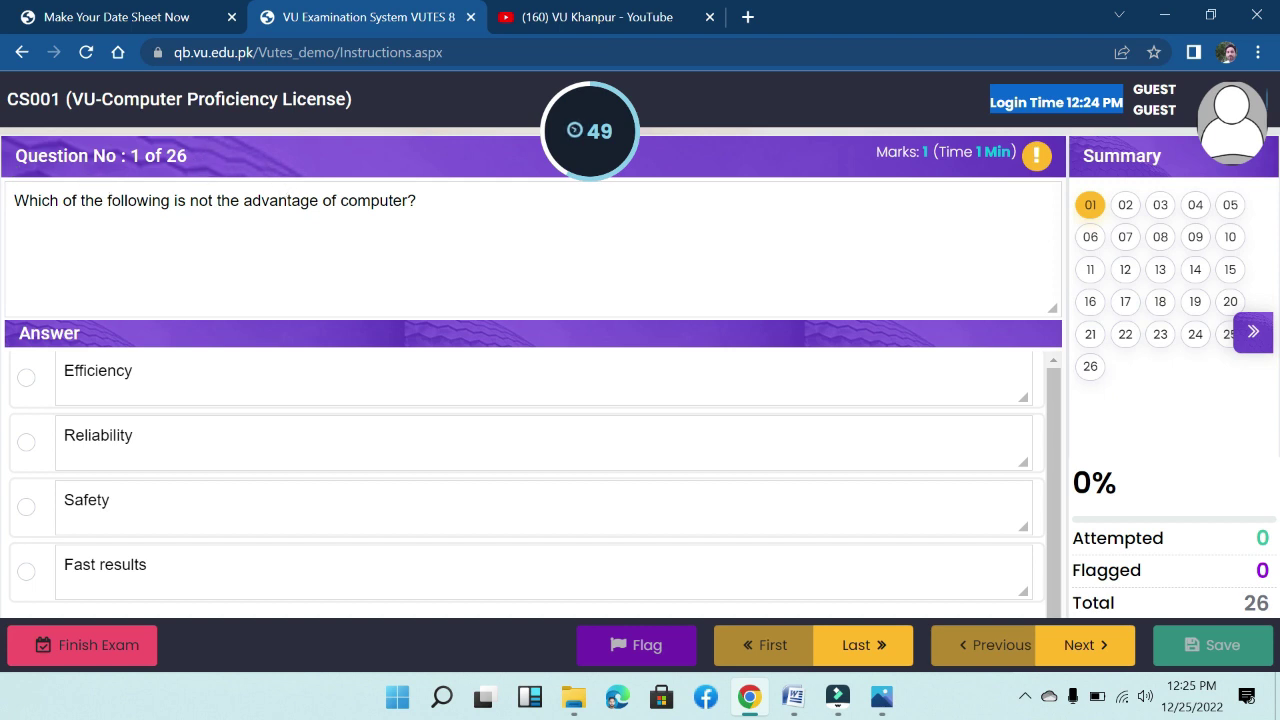
Read question 1 of the exam and jump directly to question 12.
{"action": "left_click_drag", "start_coordinate": [188, 157], "coordinate": [17, 163]}
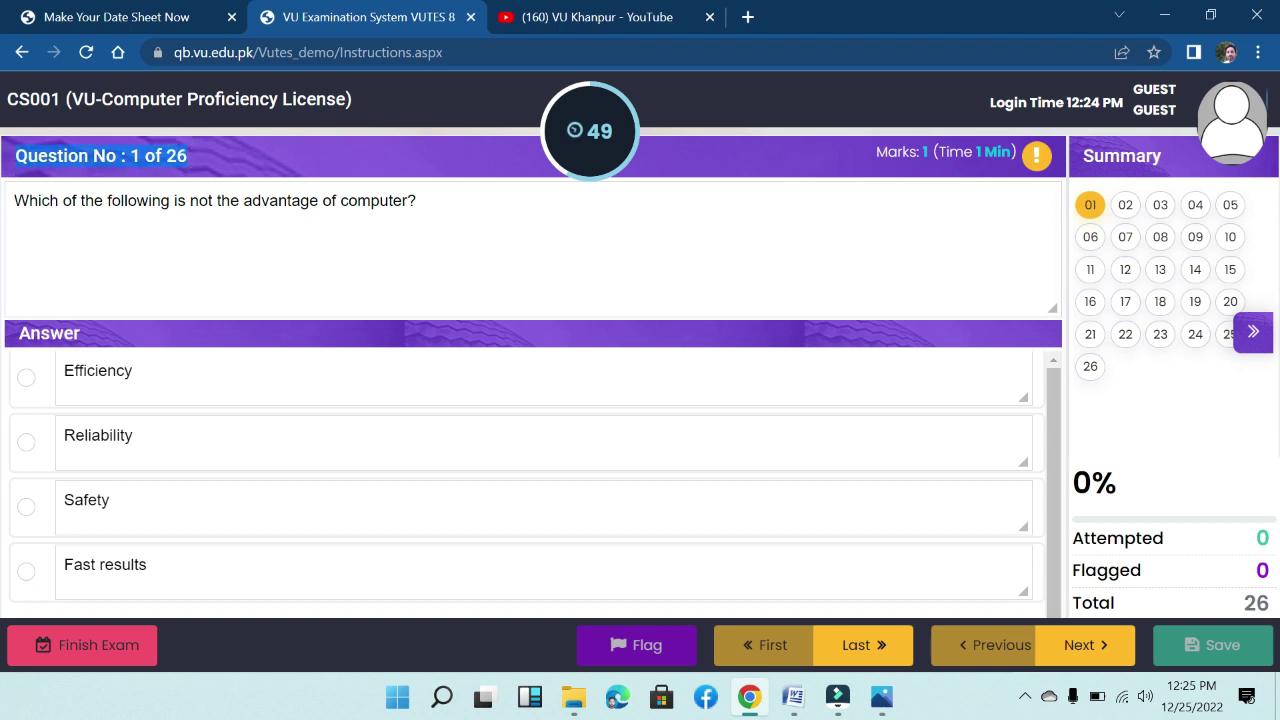
{"action": "left_click_drag", "start_coordinate": [430, 201], "coordinate": [14, 201]}
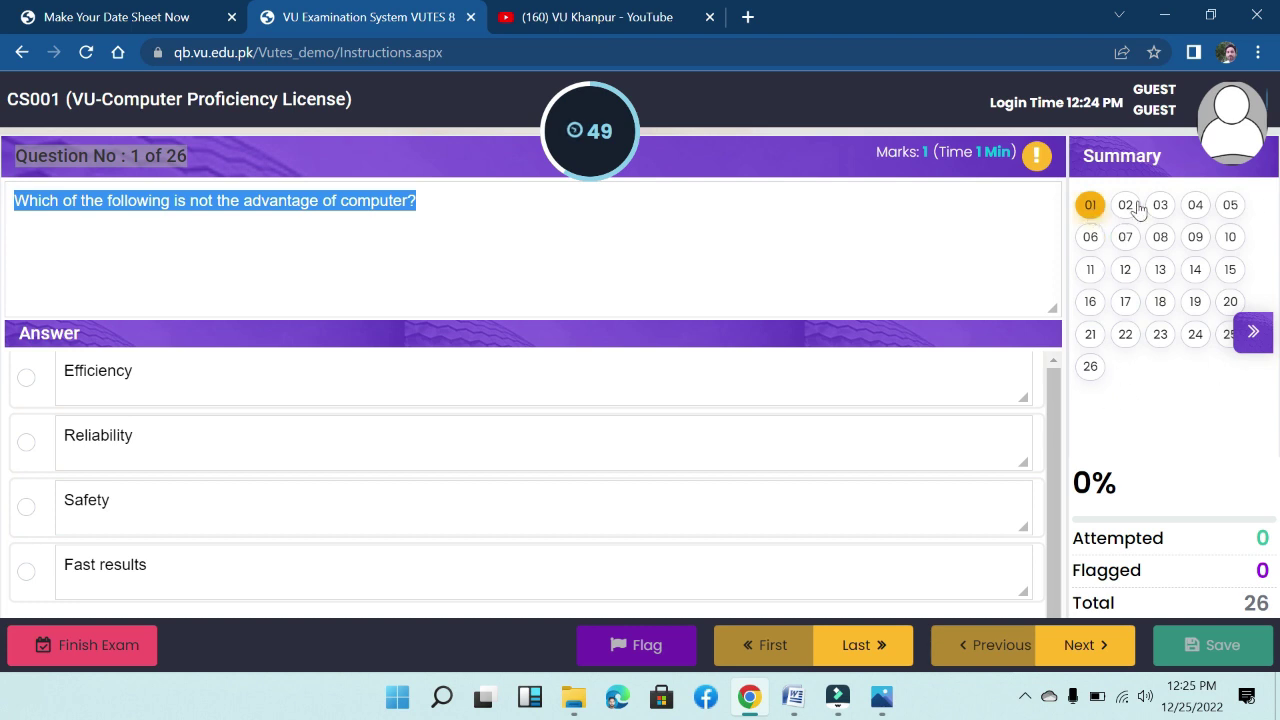
{"action": "left_click", "coordinate": [1126, 272]}
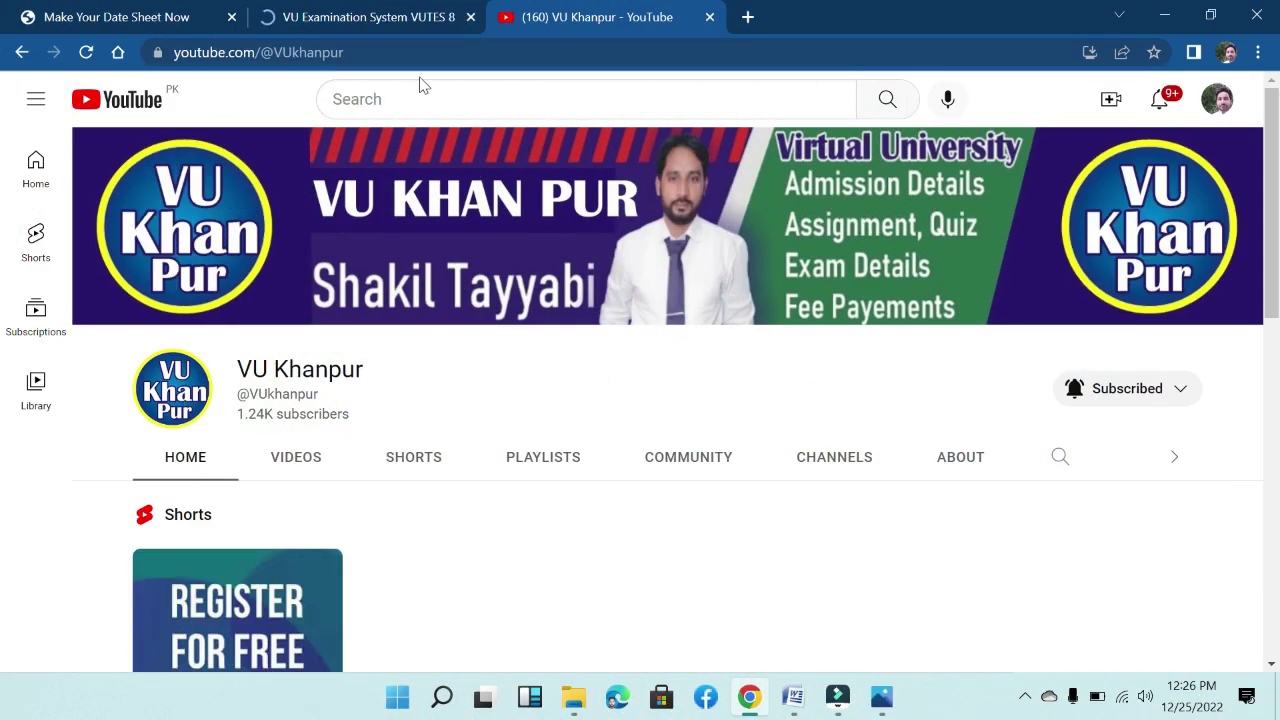
{"action": "left_click", "coordinate": [385, 20]}
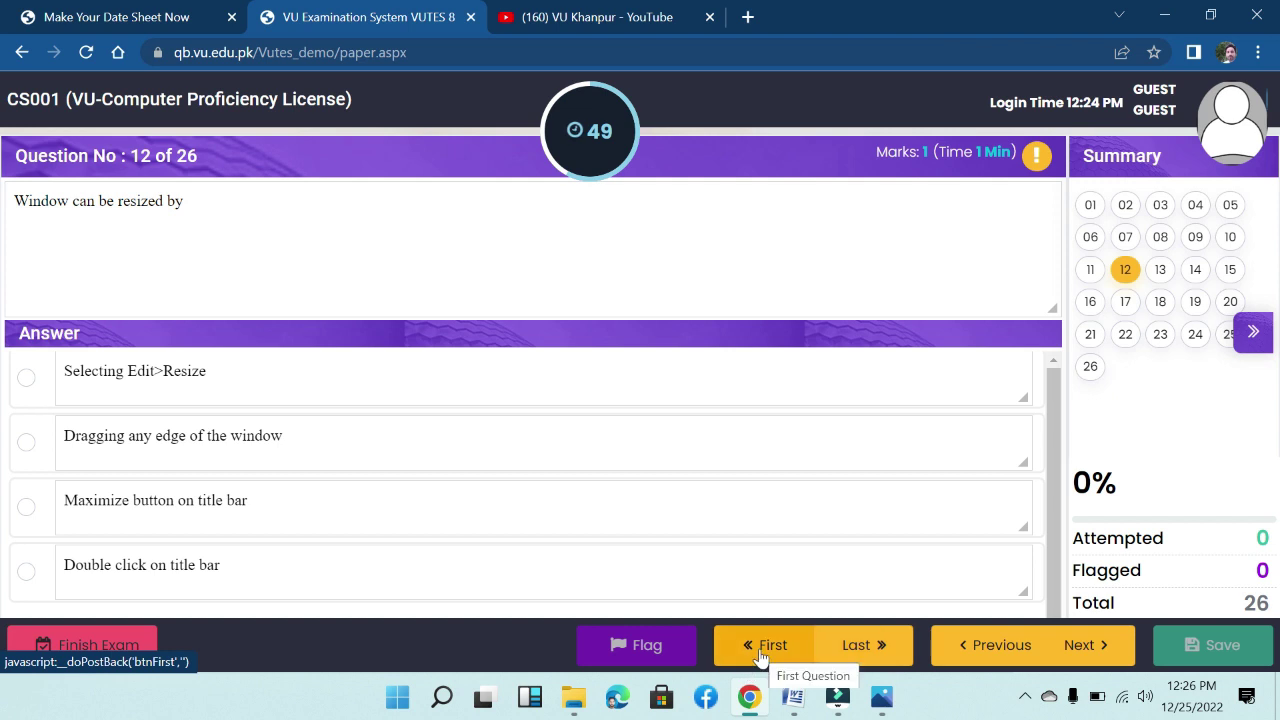
{"action": "left_click", "coordinate": [140, 156]}
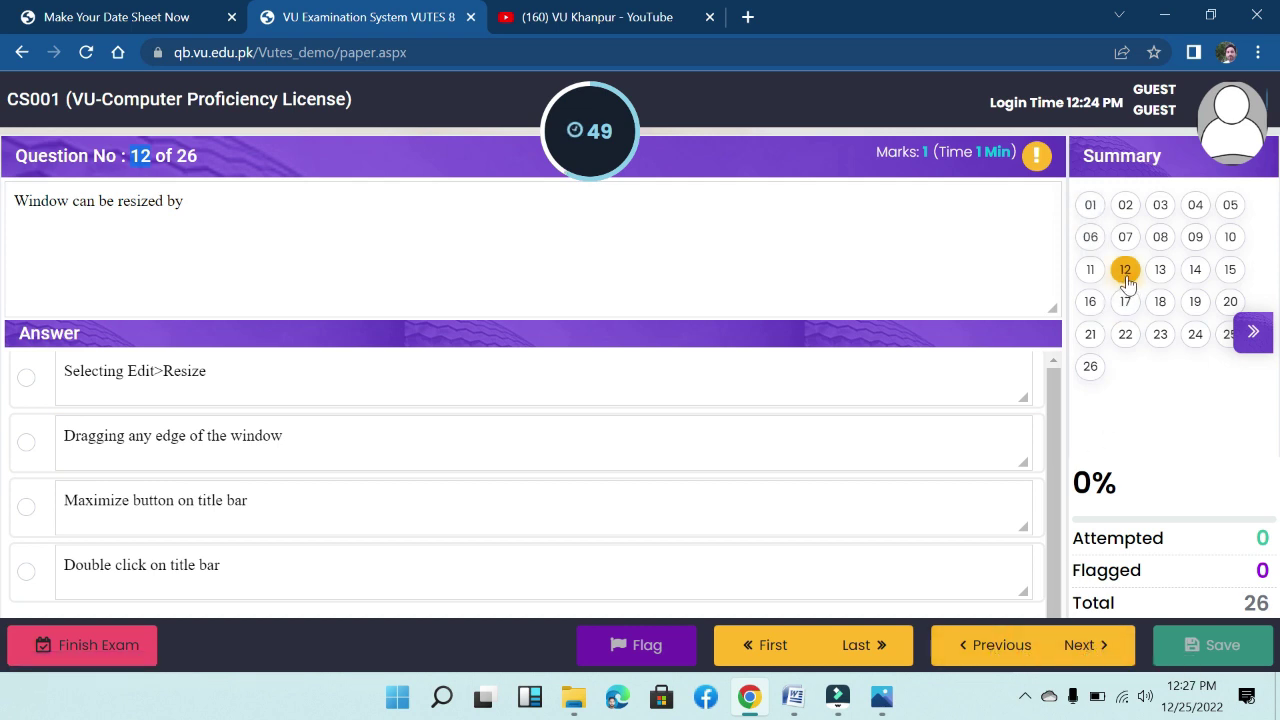
Advance to question 13, answer it with "Text area" and save the answer.
{"action": "left_click", "coordinate": [1106, 642]}
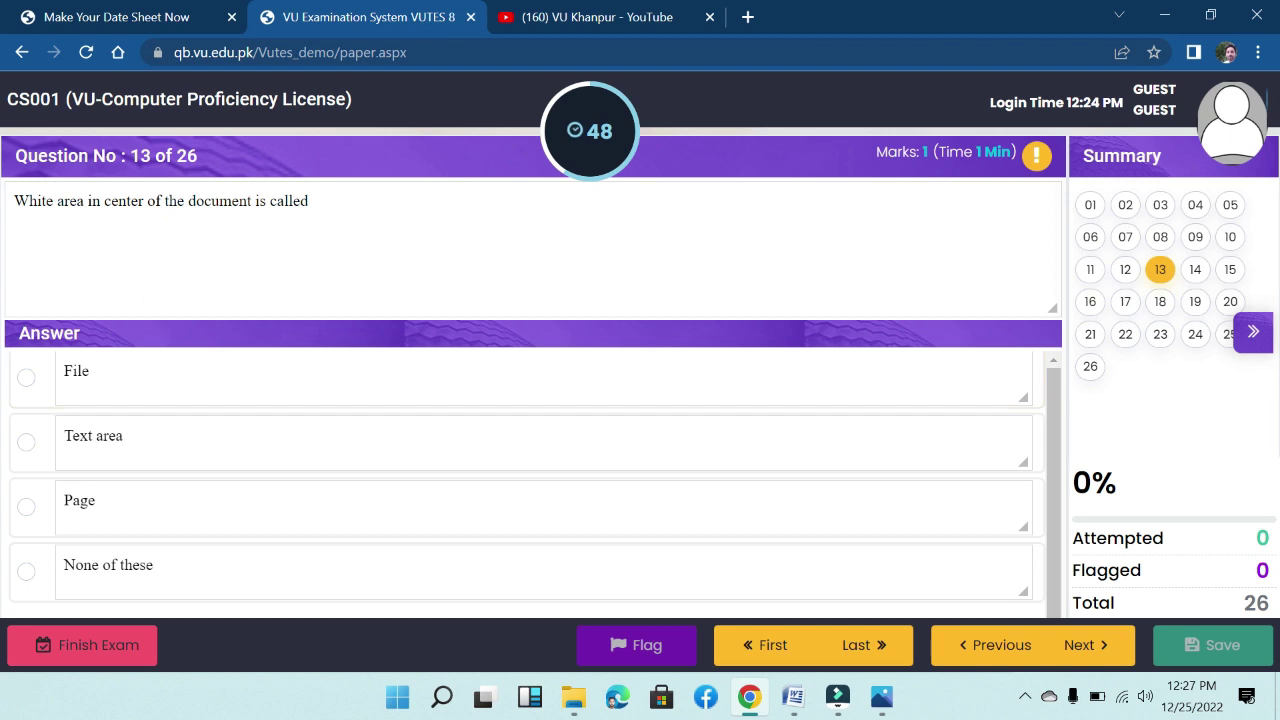
{"action": "left_click_drag", "start_coordinate": [310, 201], "coordinate": [14, 201]}
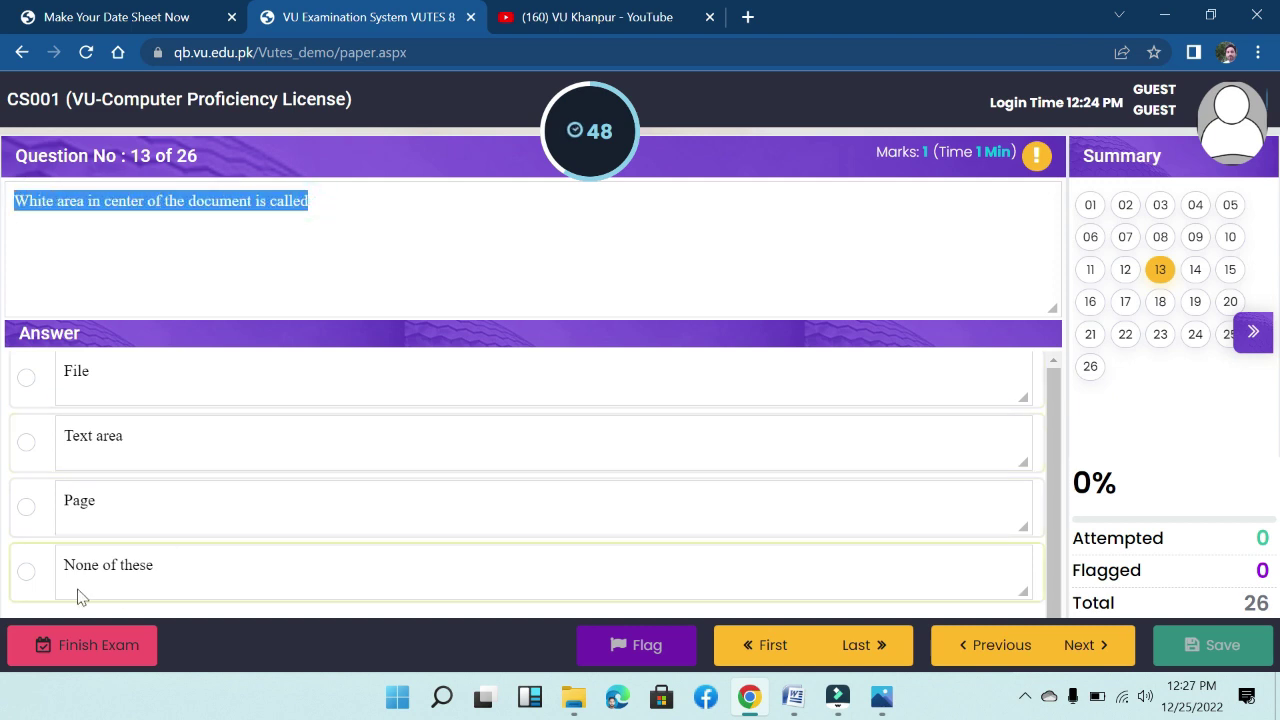
{"action": "left_click", "coordinate": [24, 443]}
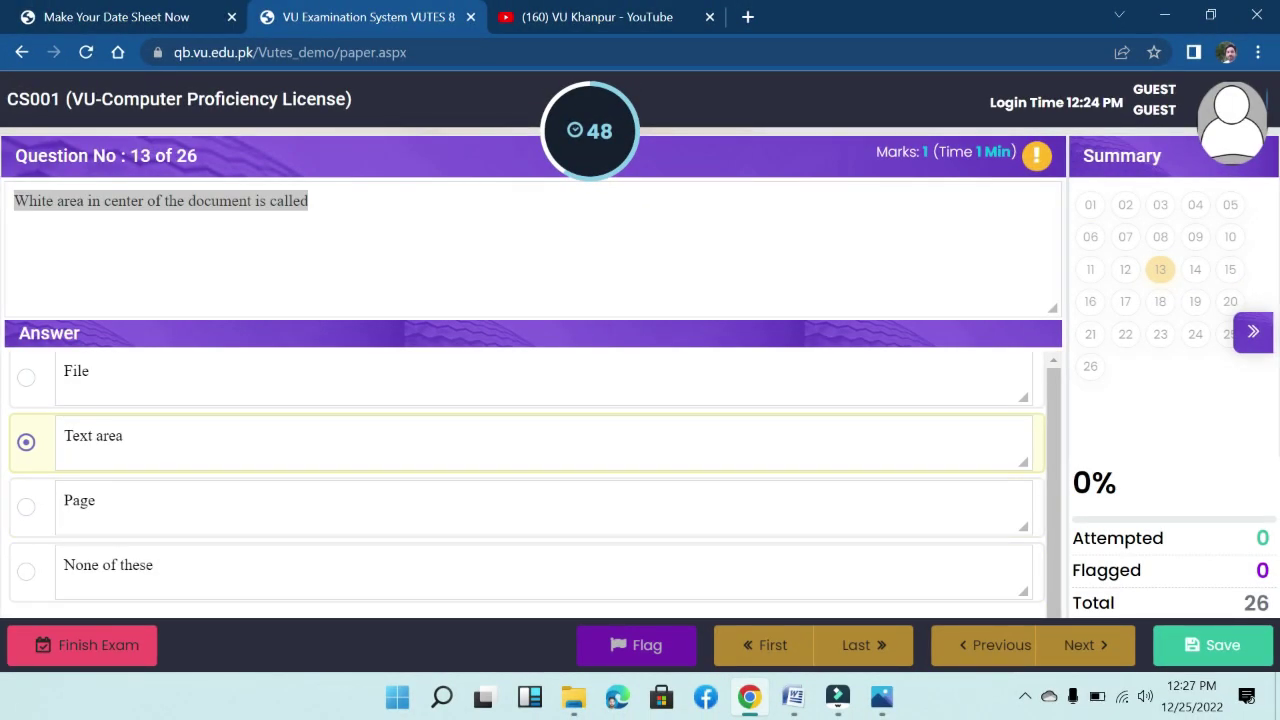
{"action": "left_click", "coordinate": [1222, 648]}
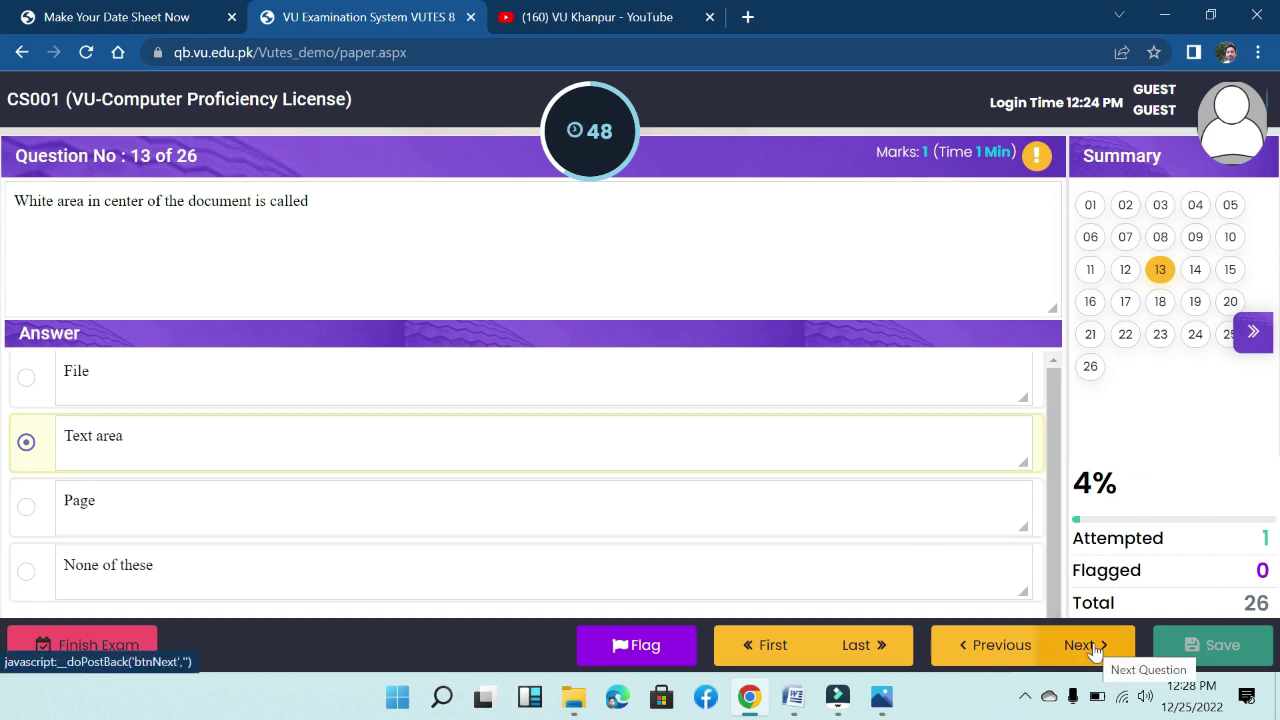
Go to question 1, answer it with "Safety" and save the answer.
{"action": "left_click", "coordinate": [1091, 206]}
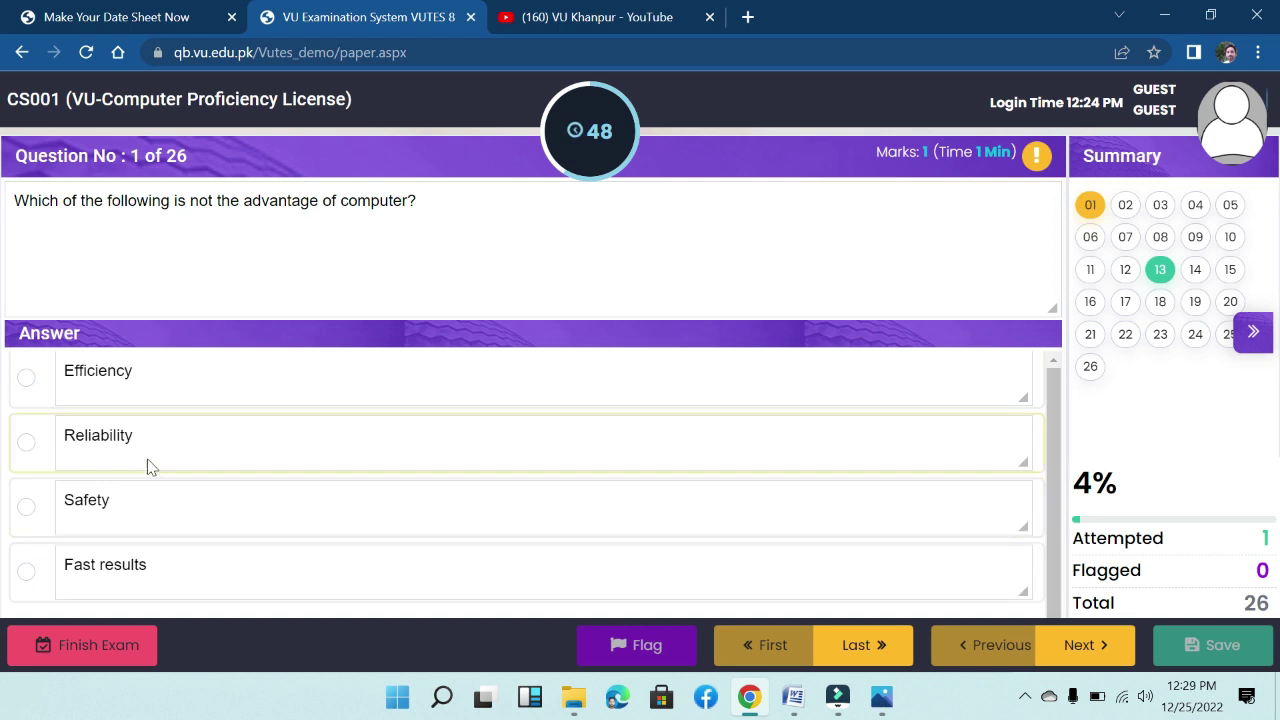
{"action": "left_click", "coordinate": [22, 514]}
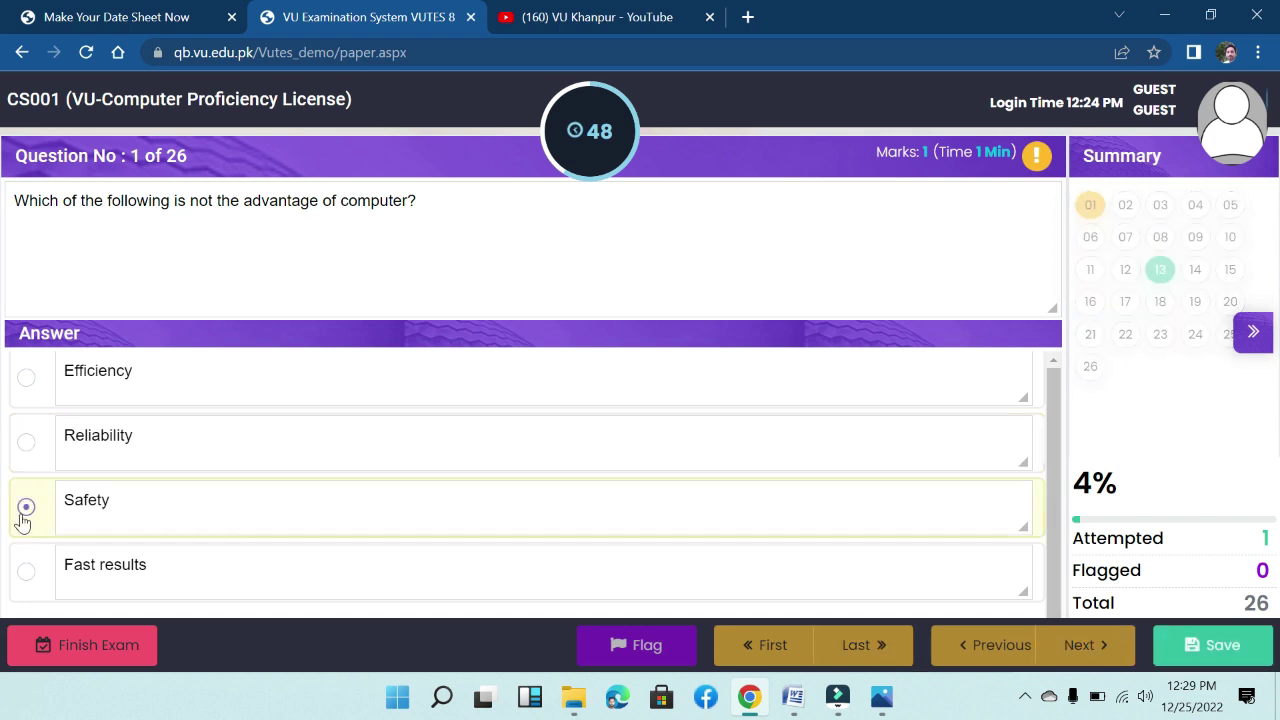
{"action": "left_click", "coordinate": [1230, 652]}
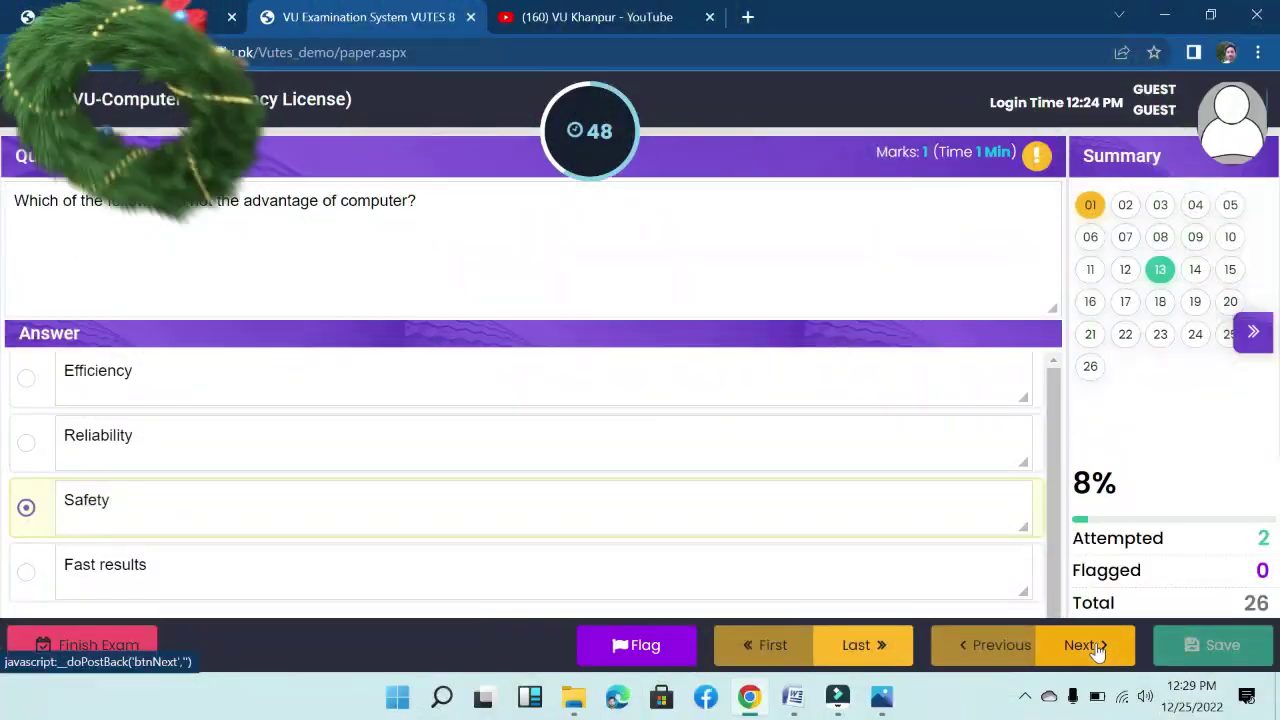
Skip ahead to question 3 without answering question 2, choose "Pointing device" and save the answer.
{"action": "left_click", "coordinate": [1097, 650]}
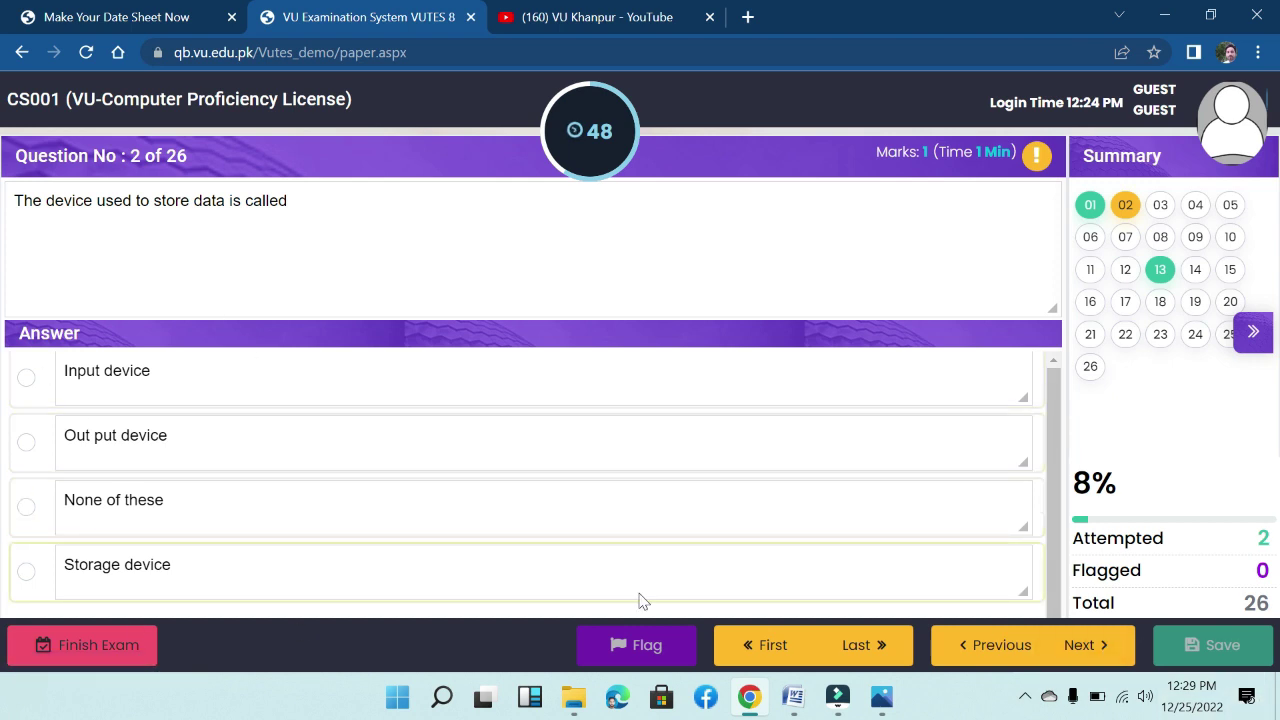
{"action": "left_click", "coordinate": [1101, 646]}
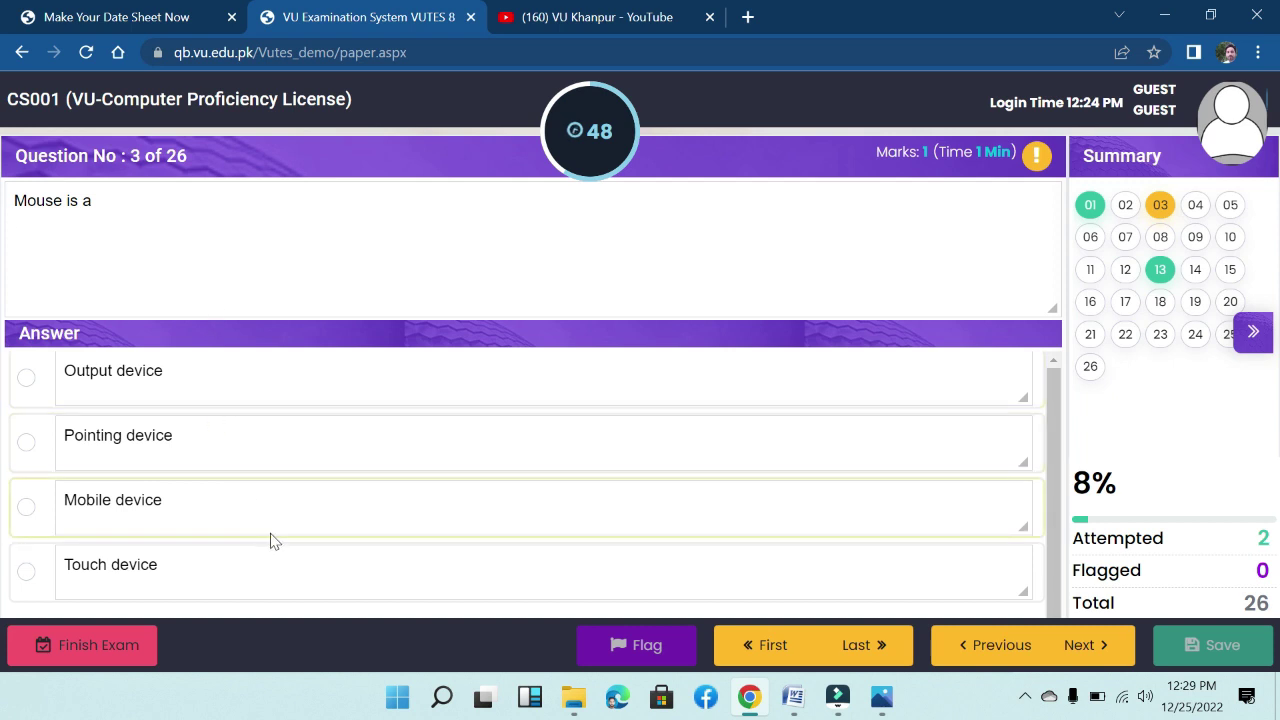
{"action": "left_click", "coordinate": [25, 444]}
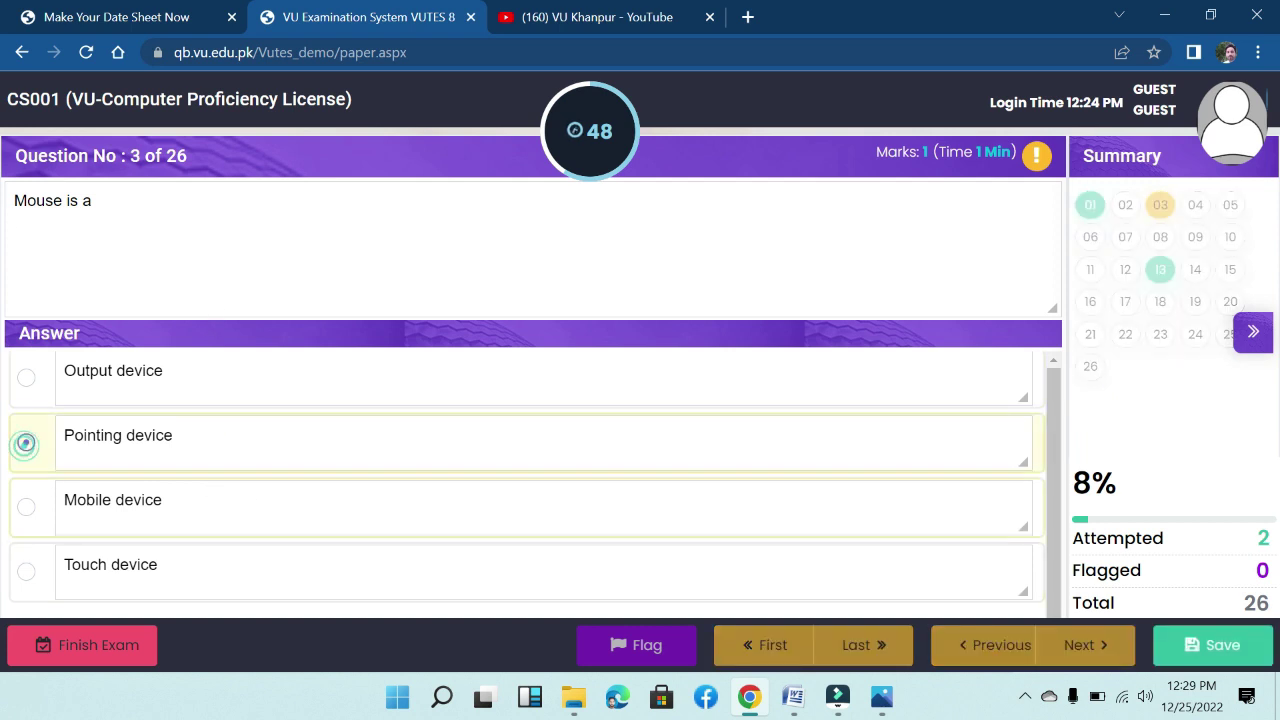
{"action": "left_click", "coordinate": [1206, 662]}
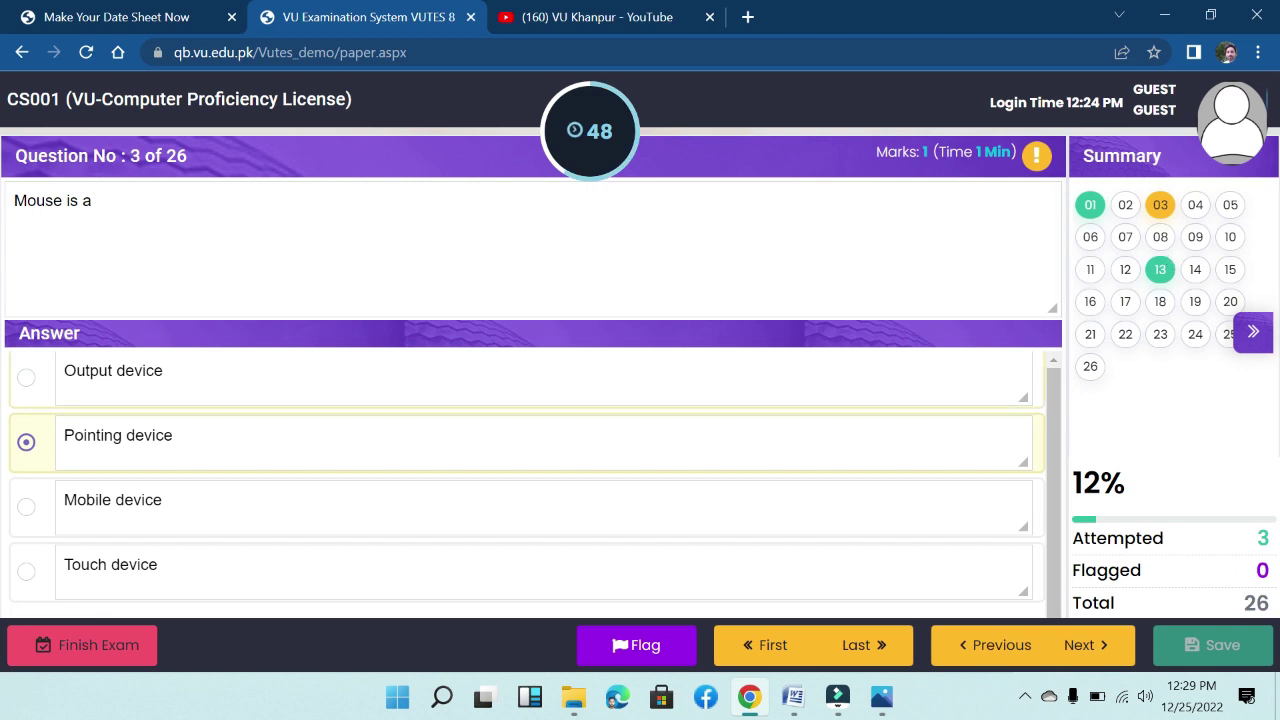
{"action": "scroll", "coordinate": [296, 409], "scroll_direction": "down", "scroll_amount": 1}
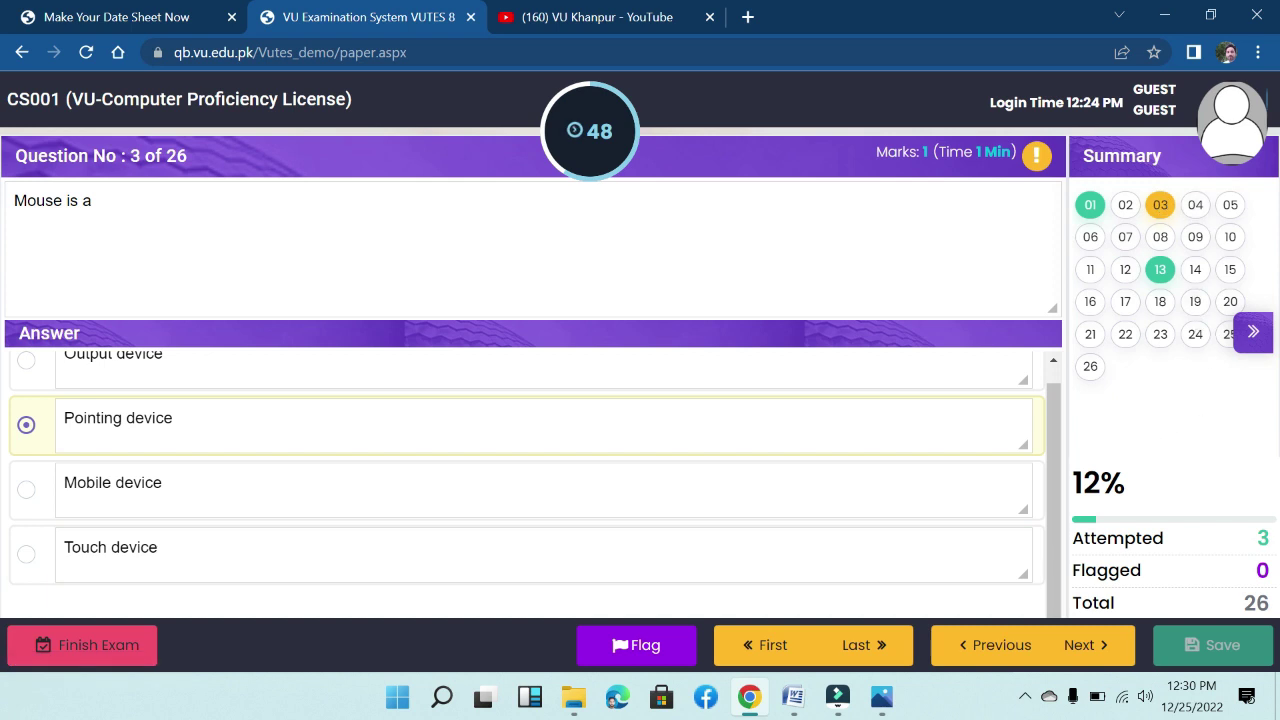
{"action": "scroll", "coordinate": [760, 418], "scroll_direction": "up", "scroll_amount": 1}
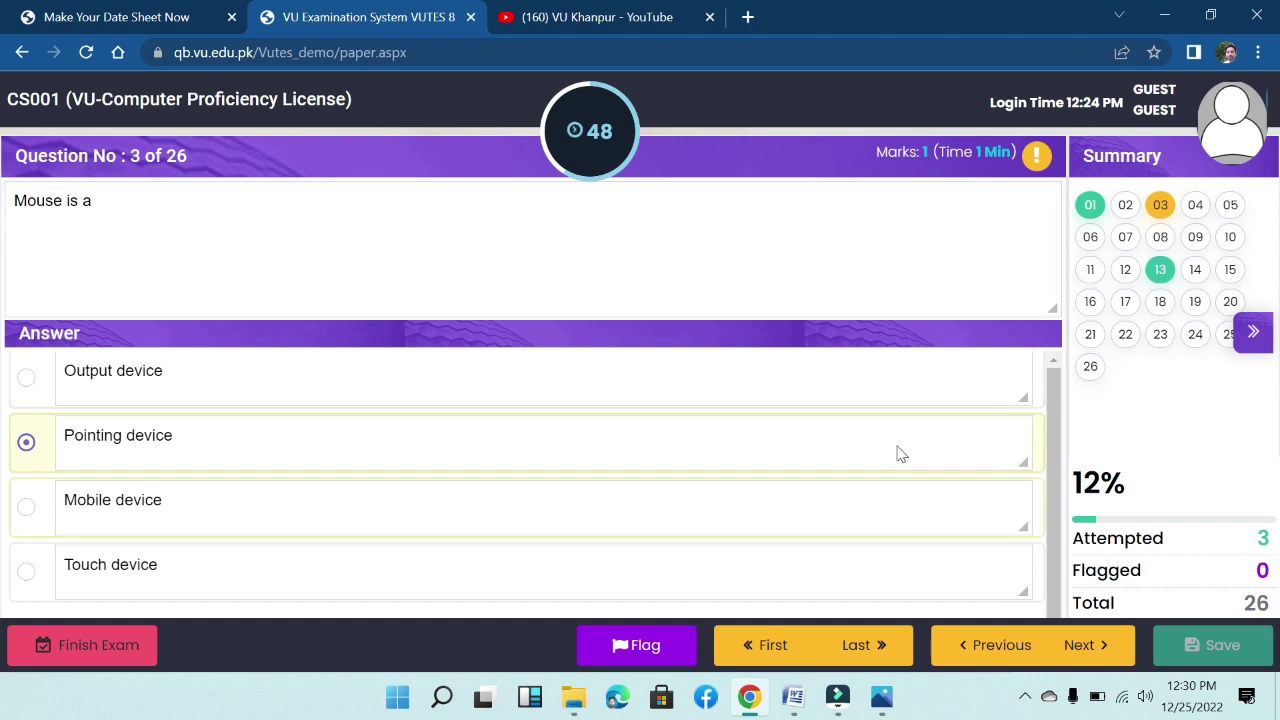
Open question 26 and read through its bulleted-text task for Word.
{"action": "left_click", "coordinate": [1090, 368]}
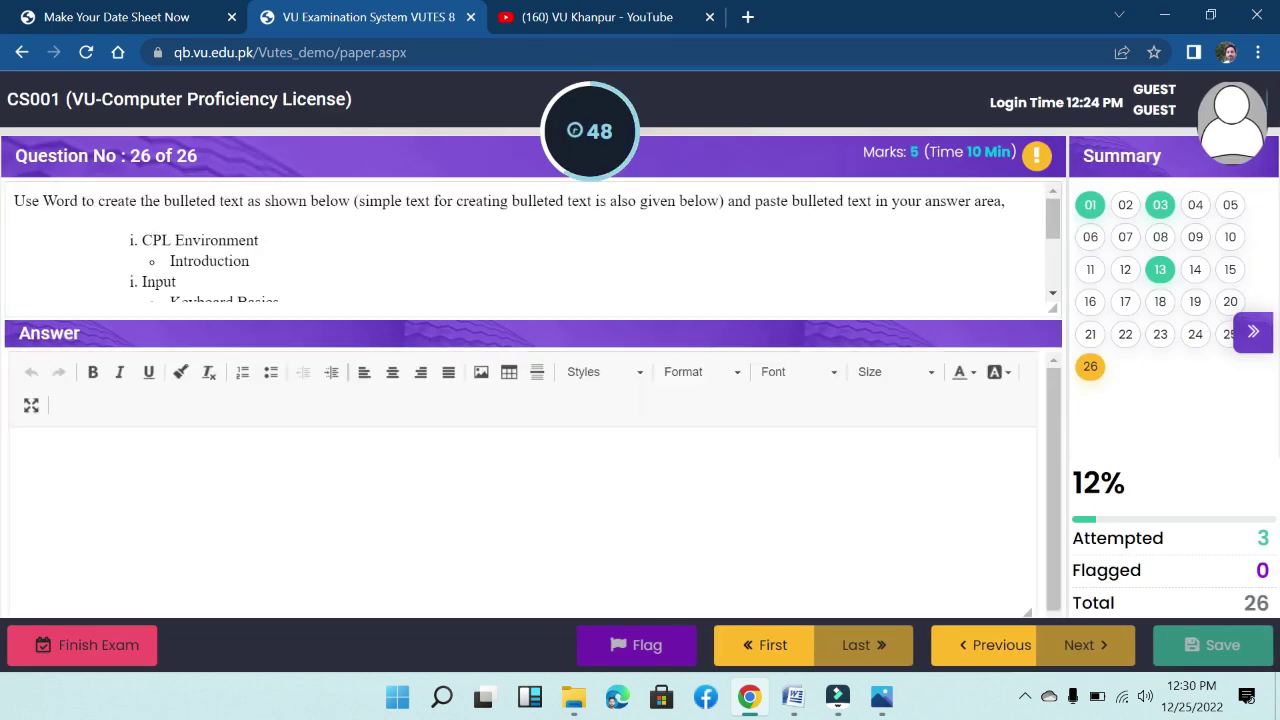
{"action": "scroll", "coordinate": [530, 245], "scroll_direction": "down", "scroll_amount": 3}
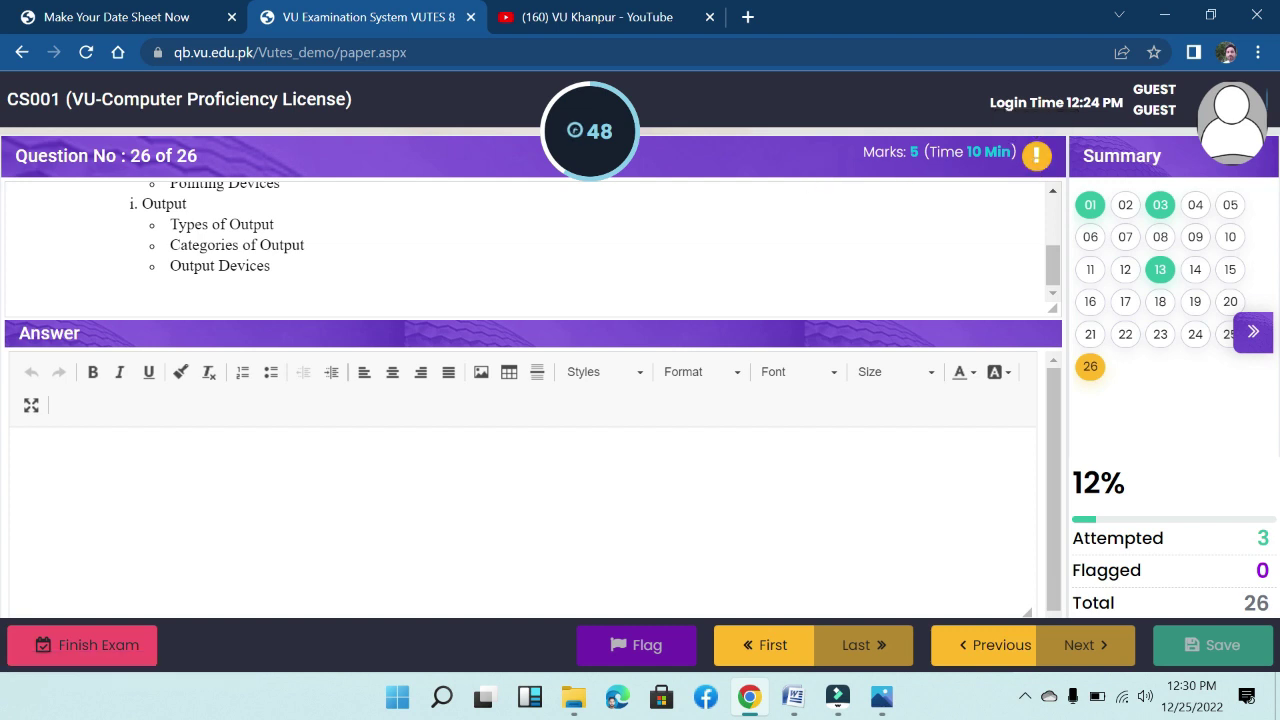
{"action": "scroll", "coordinate": [530, 240], "scroll_direction": "up", "scroll_amount": 1}
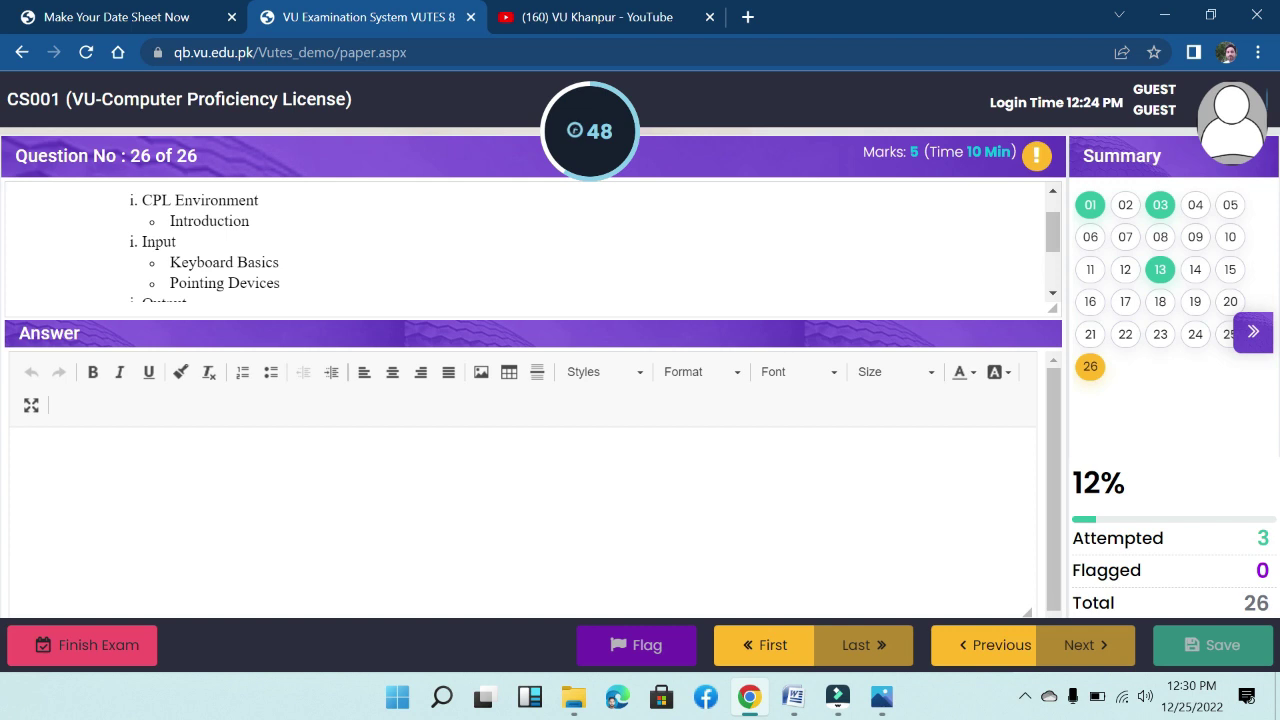
{"action": "left_click", "coordinate": [128, 464]}
Search the computer for "word" and launch Microsoft Office Word 2007.
{"action": "left_click", "coordinate": [441, 697]}
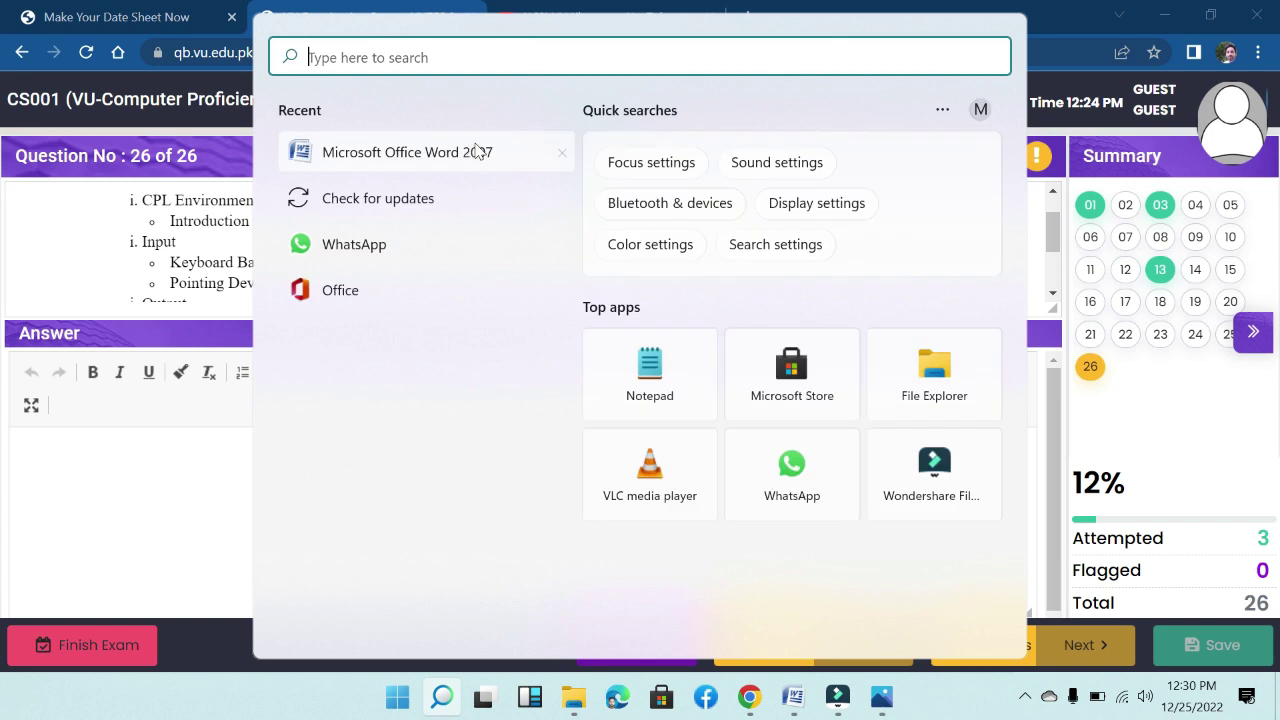
{"action": "type", "text": "word"}
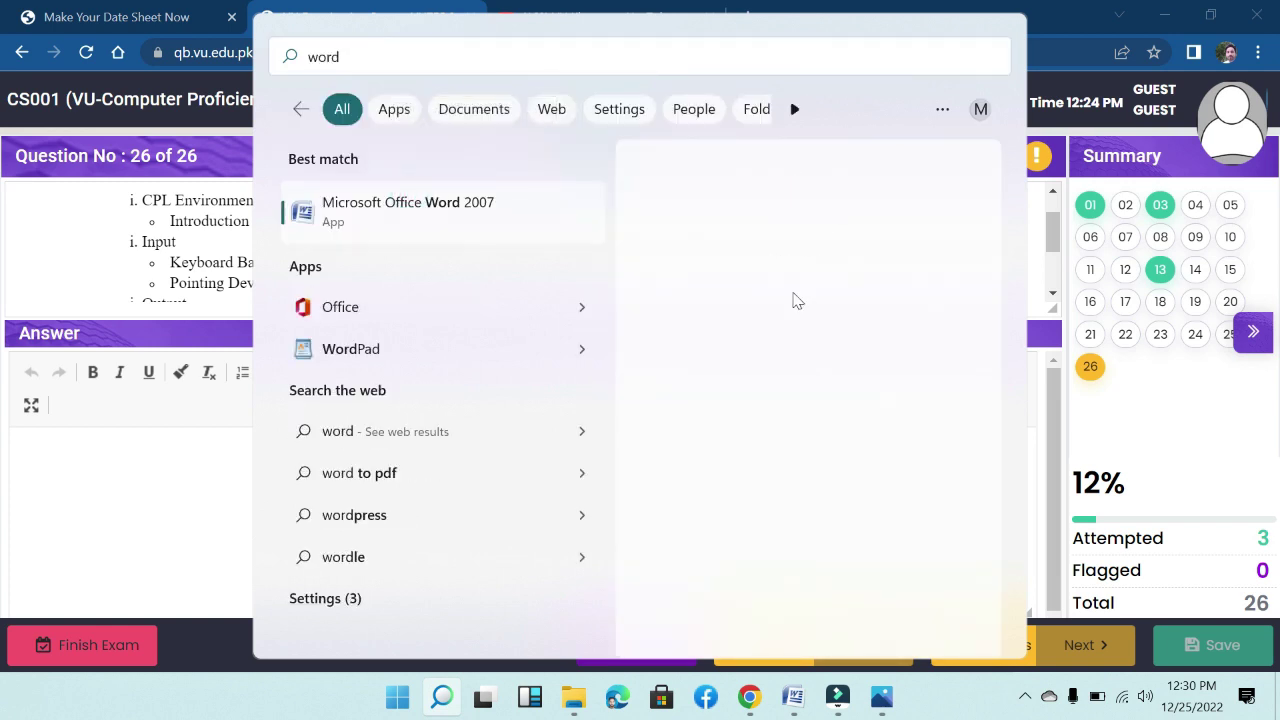
{"action": "left_click", "coordinate": [400, 208]}
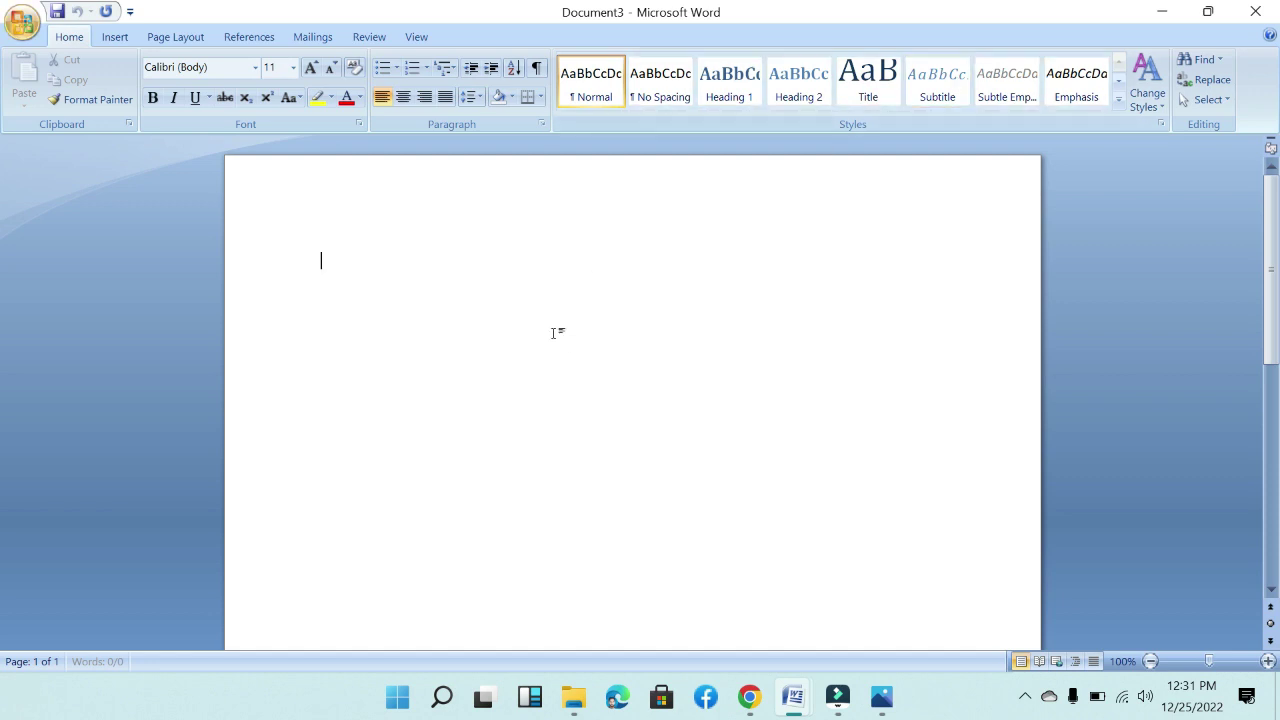
Write the sentence "This is my exam demo vidoe for vu student ." in the blank document.
{"action": "type", "text": "Thi"}
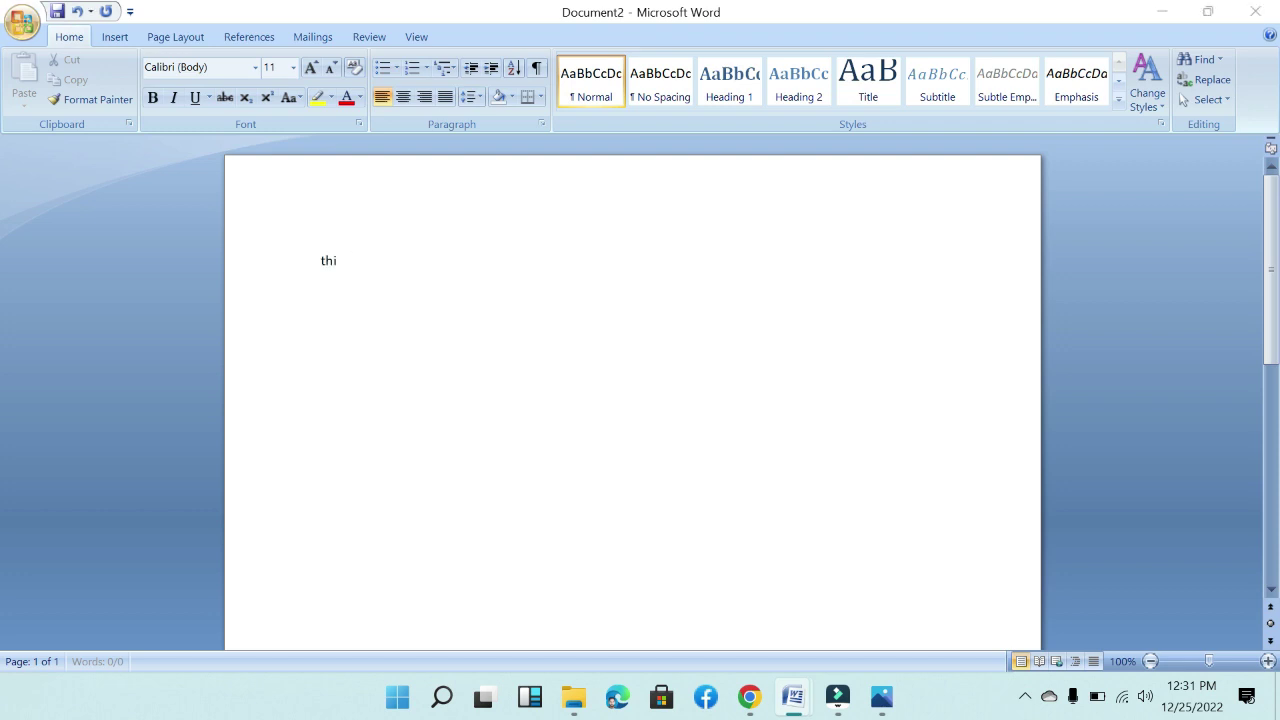
{"action": "type", "text": "s is my"}
{"action": "key", "text": "BackSpace"}
{"action": "key", "text": "BackSpace"}
{"action": "key", "text": "BackSpace"}
{"action": "key", "text": "BackSpace"}
{"action": "key", "text": "BackSpace"}
{"action": "type", "text": "xam demo vidoe for vu student ."}
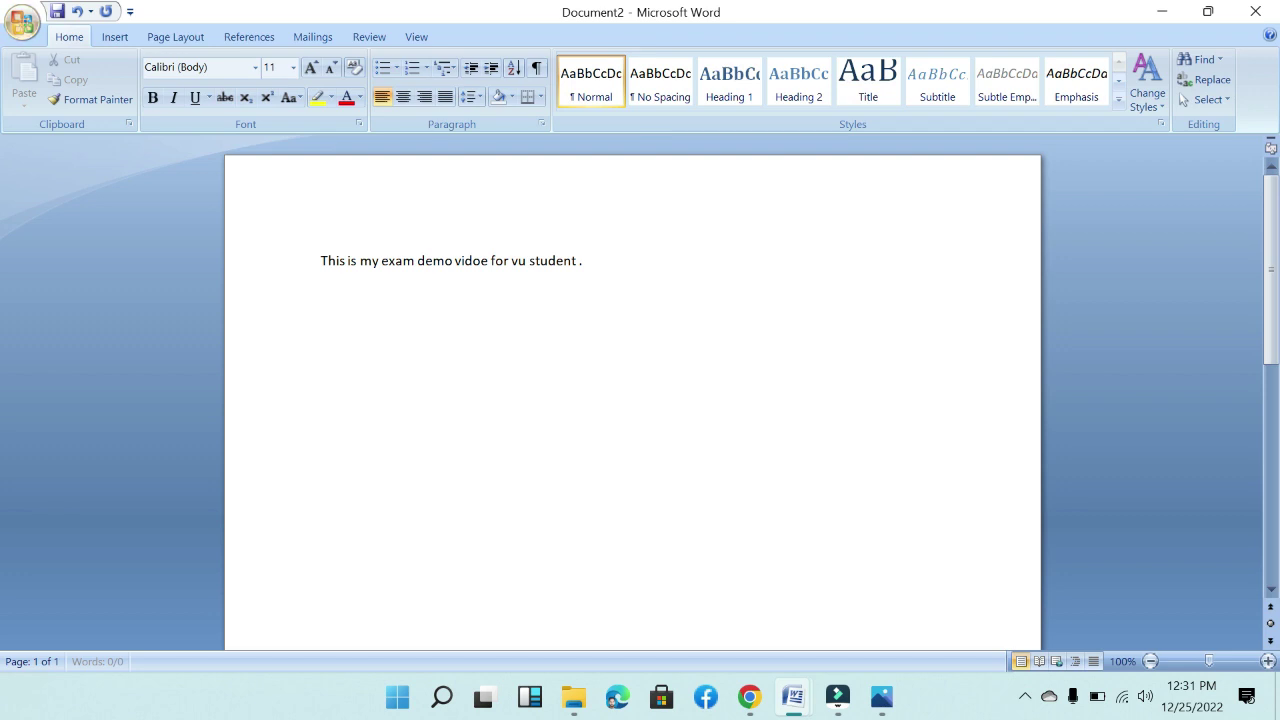
Add an extra "s" to the first word to make it "Thiss", and highlight the whole sentence.
{"action": "left_click", "coordinate": [343, 262]}
{"action": "type", "text": "s"}
{"action": "left_click", "coordinate": [420, 318]}
{"action": "left_click", "coordinate": [577, 261]}
{"action": "left_click", "coordinate": [610, 257]}
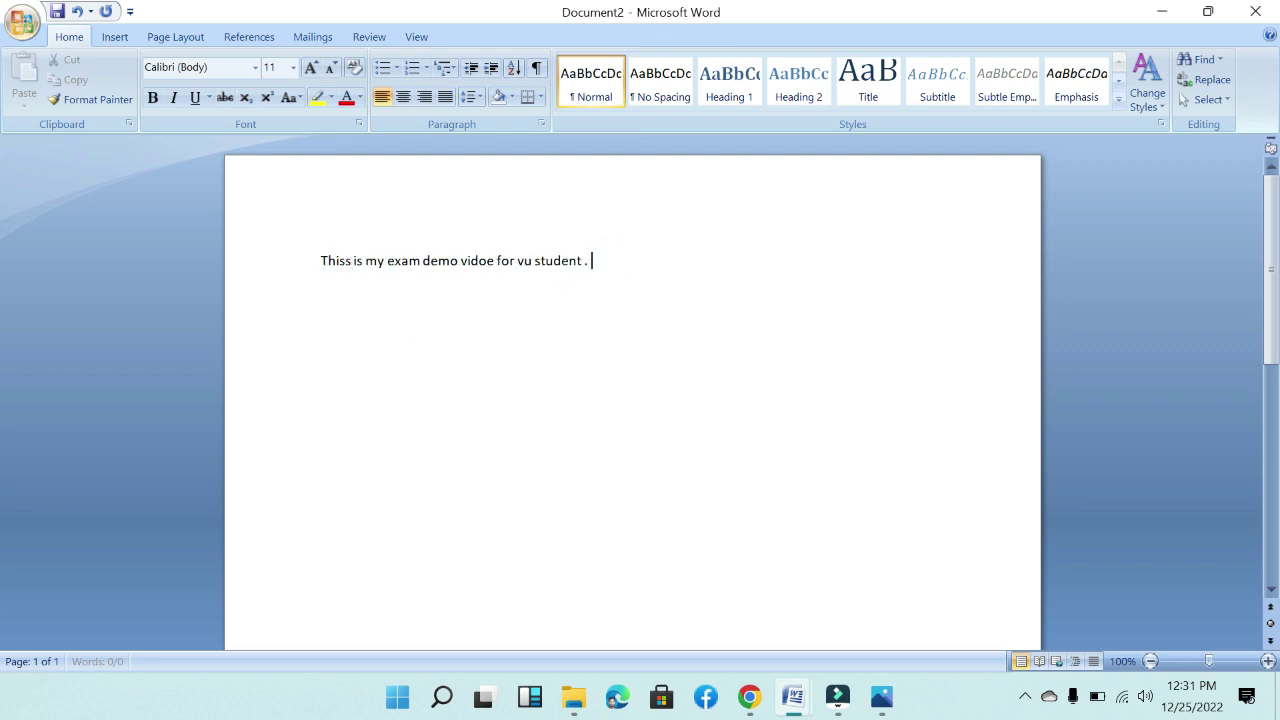
{"action": "left_click_drag", "start_coordinate": [597, 260], "coordinate": [320, 260]}
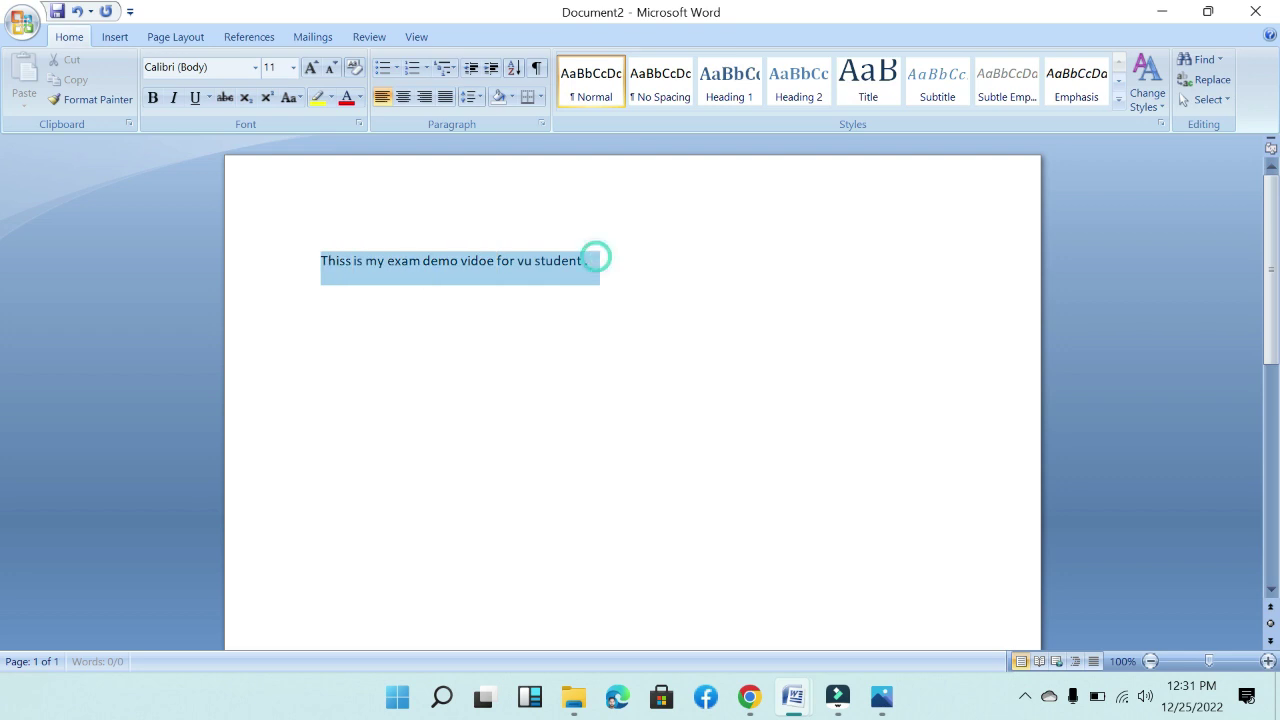
{"action": "left_click", "coordinate": [347, 286]}
{"action": "left_click", "coordinate": [346, 262]}
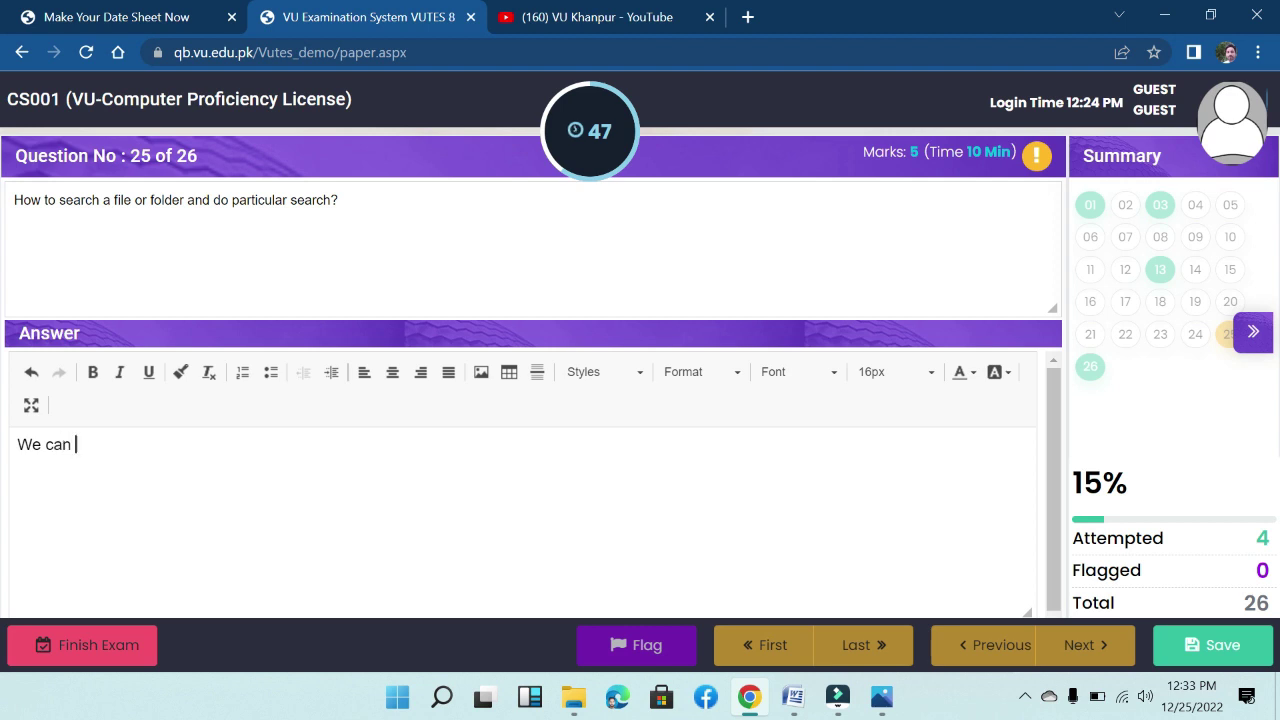
Complete the answer to question 25 as "We can search folder in serach box." and place the cursor in the misspelled word.
{"action": "type", "text": "search folder in se"}
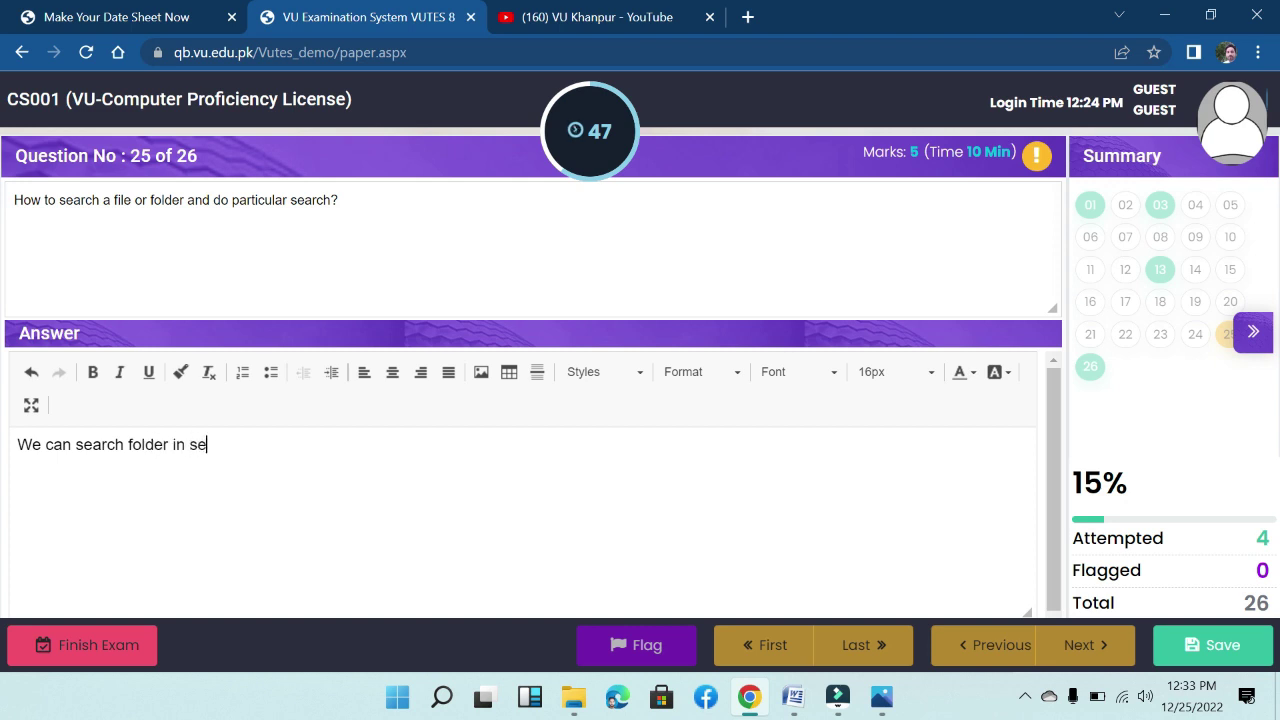
{"action": "type", "text": "rach box."}
{"action": "left_click", "coordinate": [231, 529]}
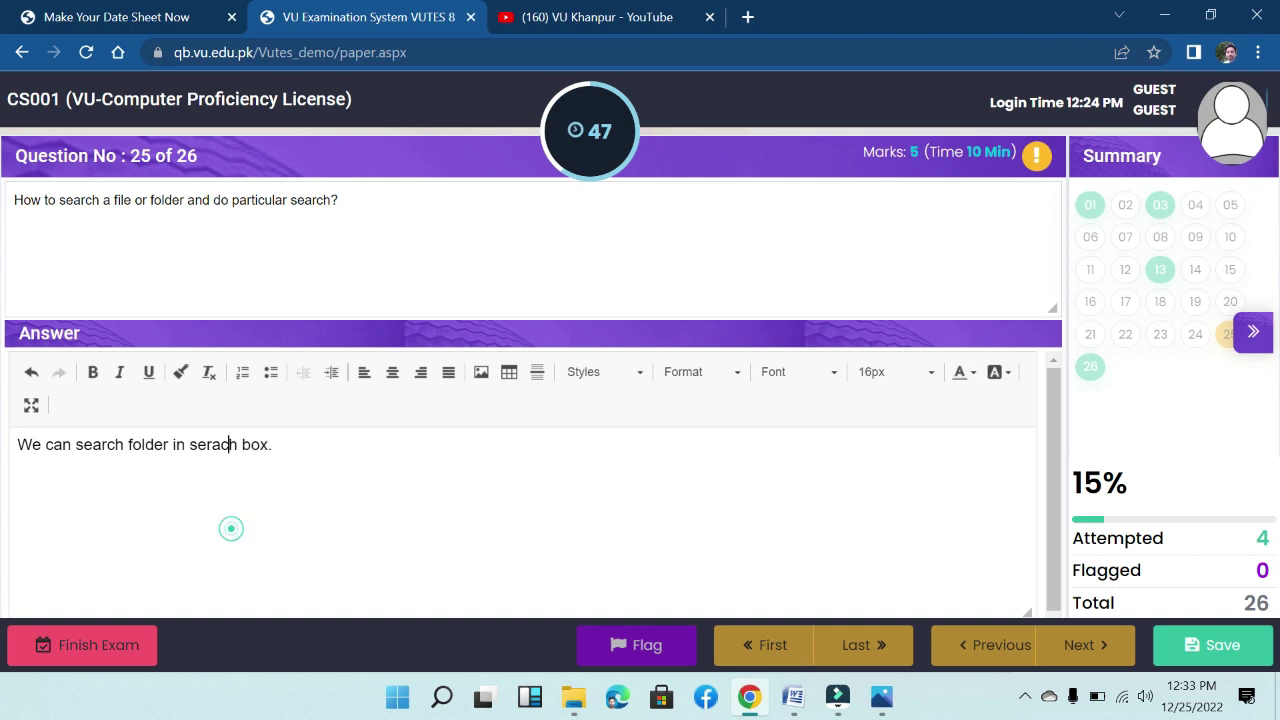
{"action": "left_click", "coordinate": [211, 444]}
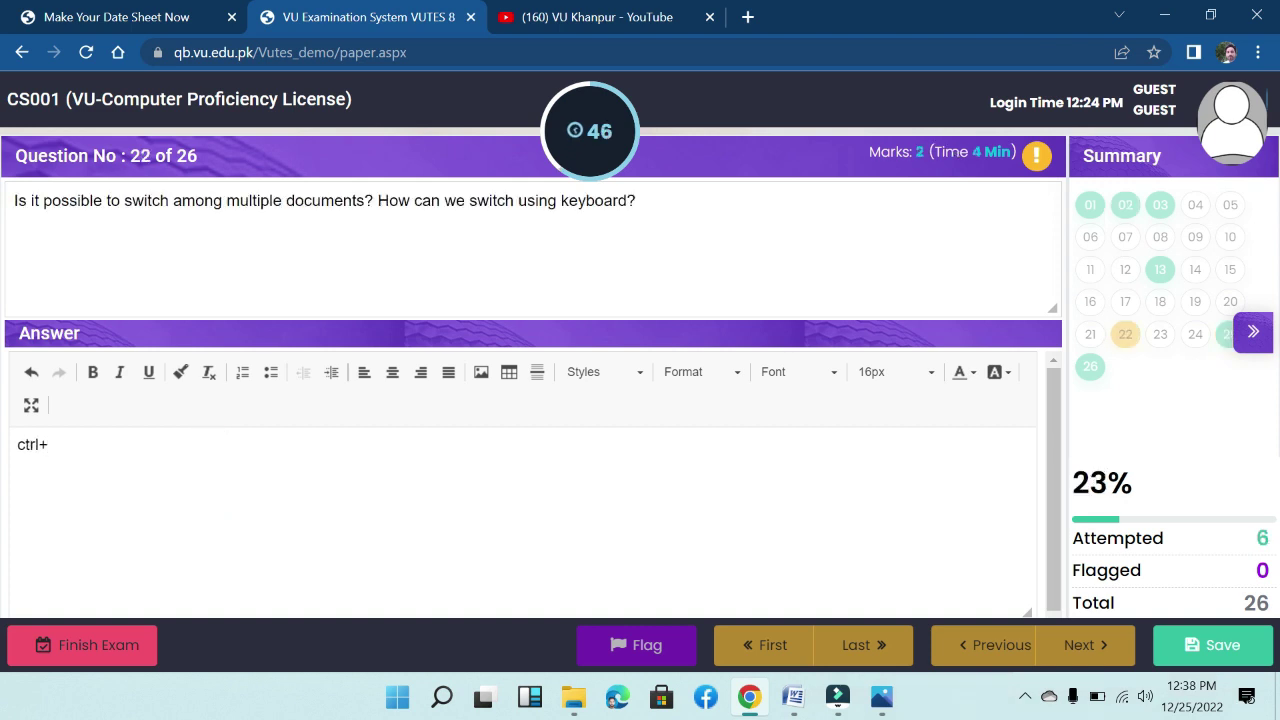
Complete the answer to question 22 as "ctrl+alt+tab" and save it.
{"action": "type", "text": "alt+tab"}
{"action": "left_click", "coordinate": [1200, 650]}
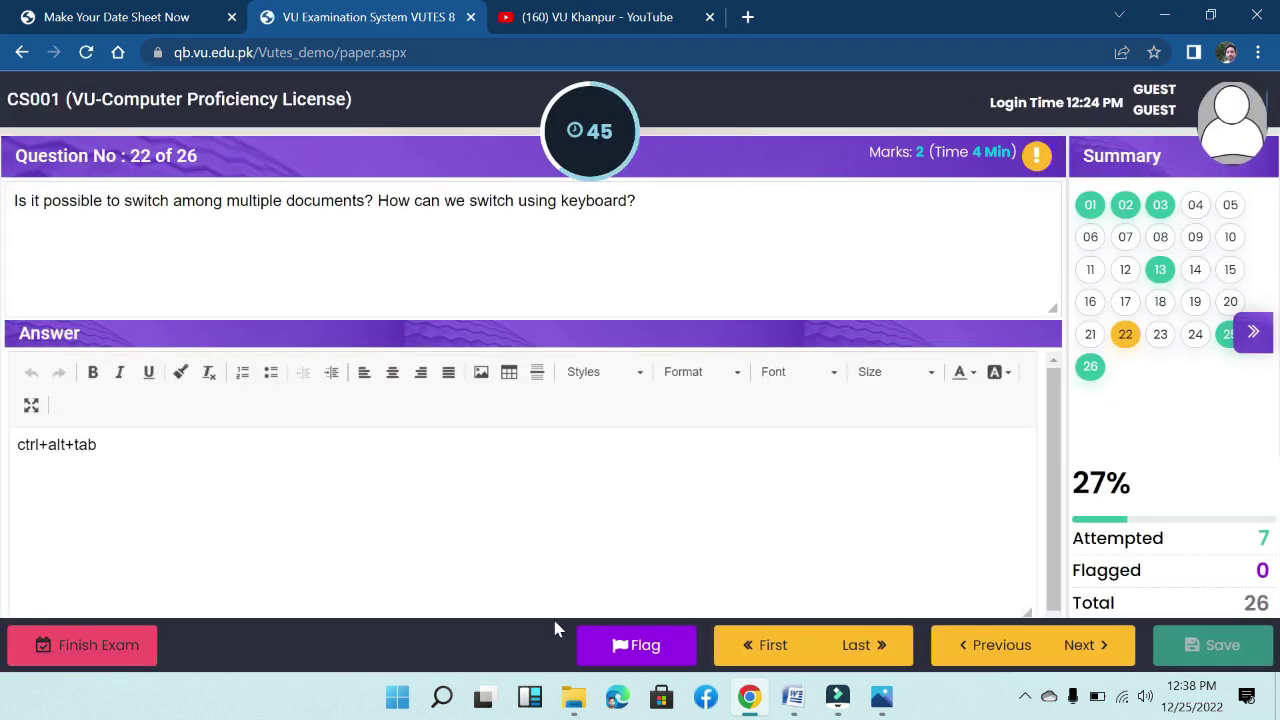
Flag question 22 for review, move on to question 23 and return to the flagged question.
{"action": "left_click", "coordinate": [650, 650]}
{"action": "left_click", "coordinate": [1086, 646]}
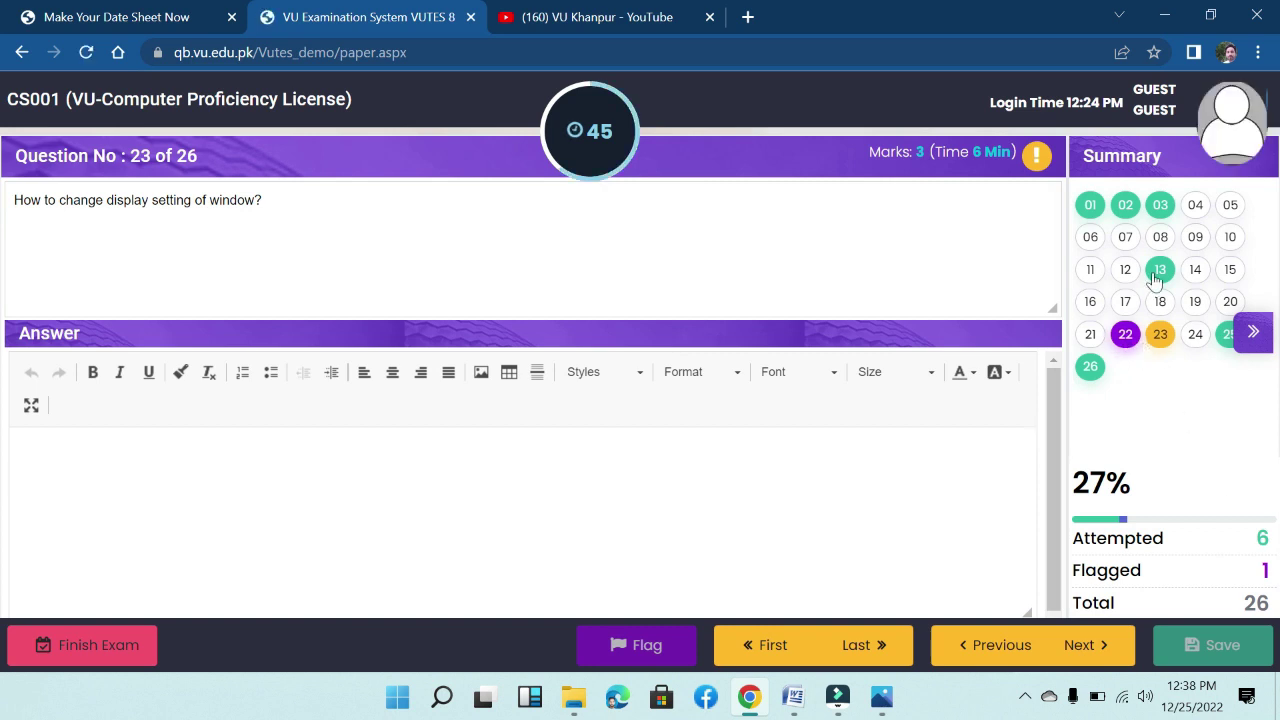
{"action": "left_click", "coordinate": [1127, 336]}
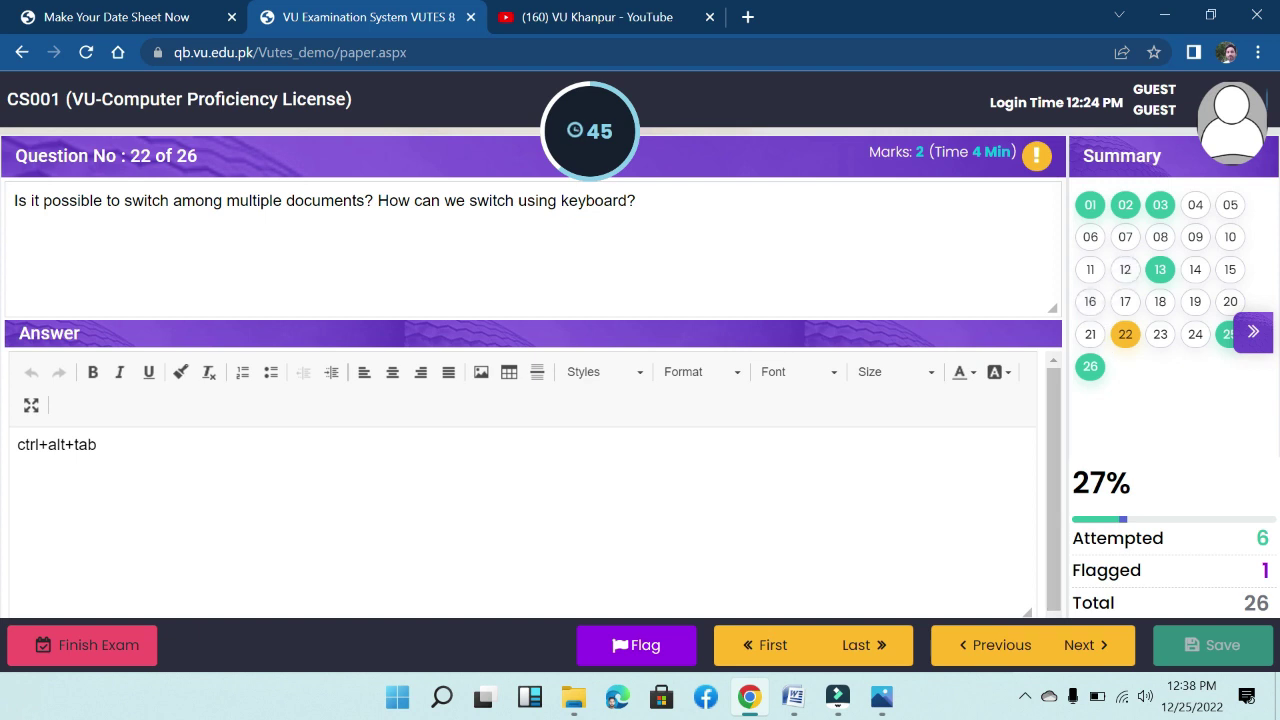
Move on to question 23, then finish the exam, accepting the statement about having read the instructions carefully and confirming the submission.
{"action": "left_click", "coordinate": [1080, 648]}
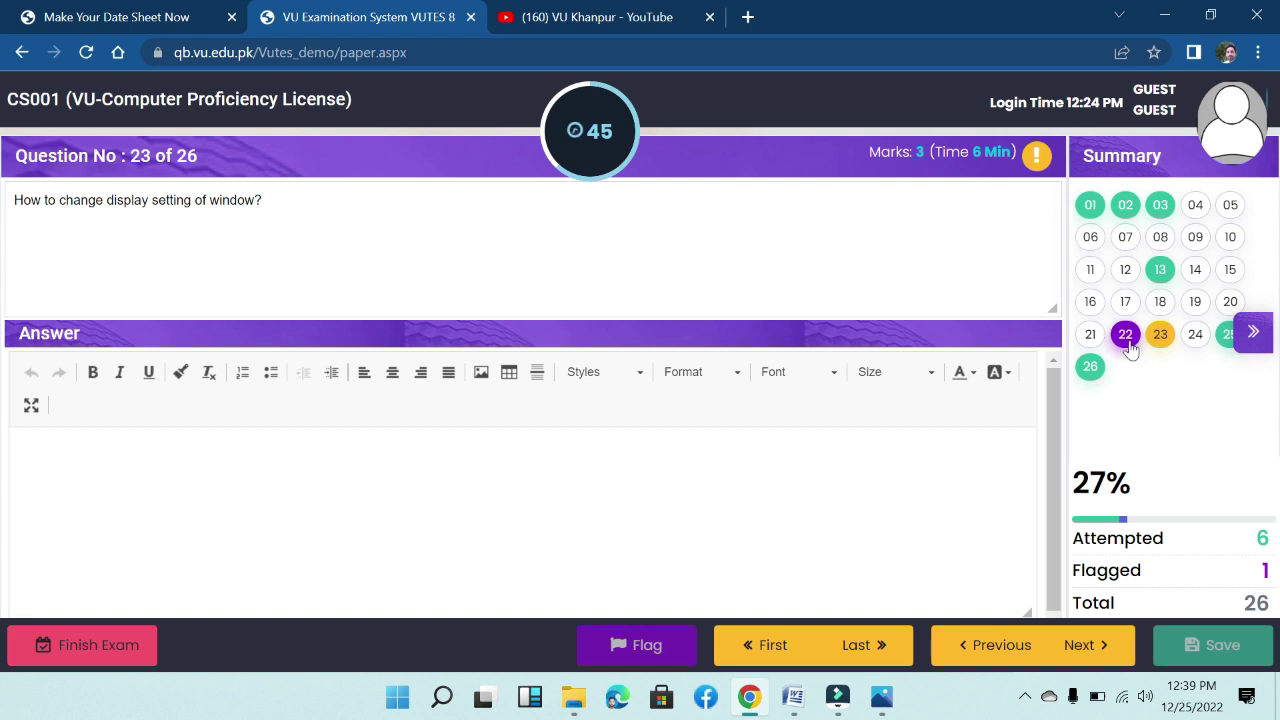
{"action": "left_click", "coordinate": [100, 648]}
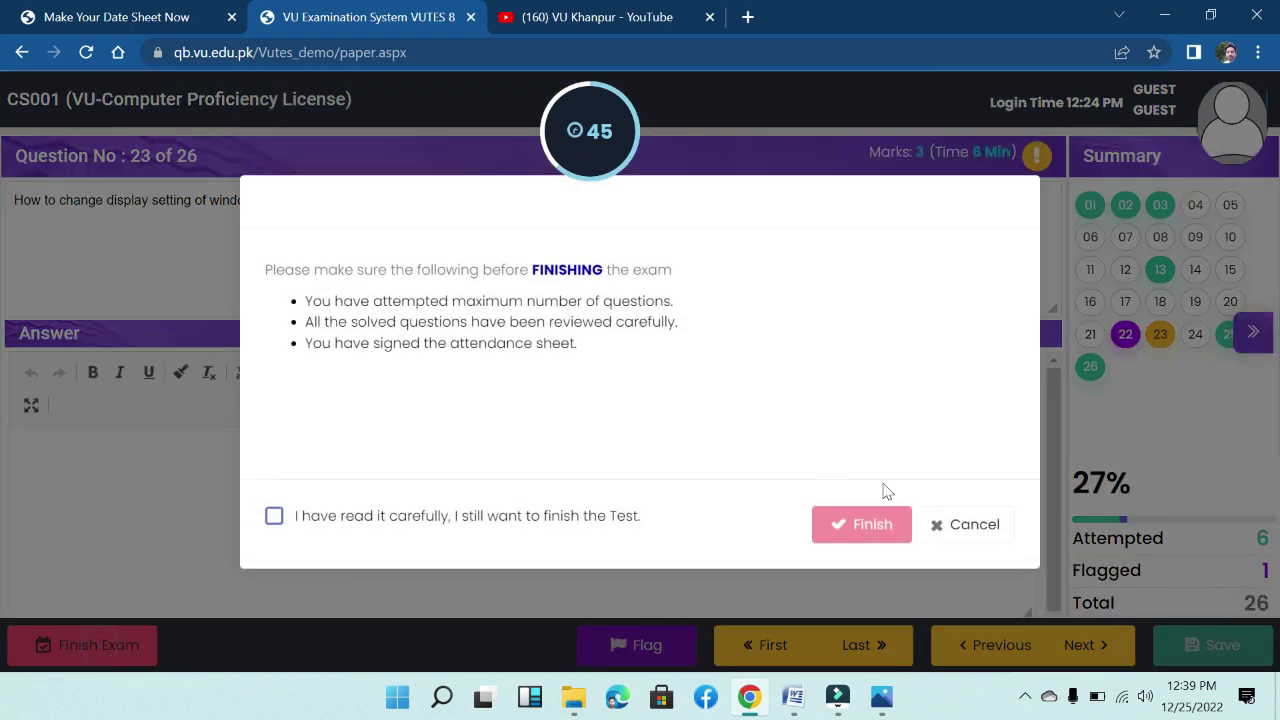
{"action": "left_click", "coordinate": [349, 528]}
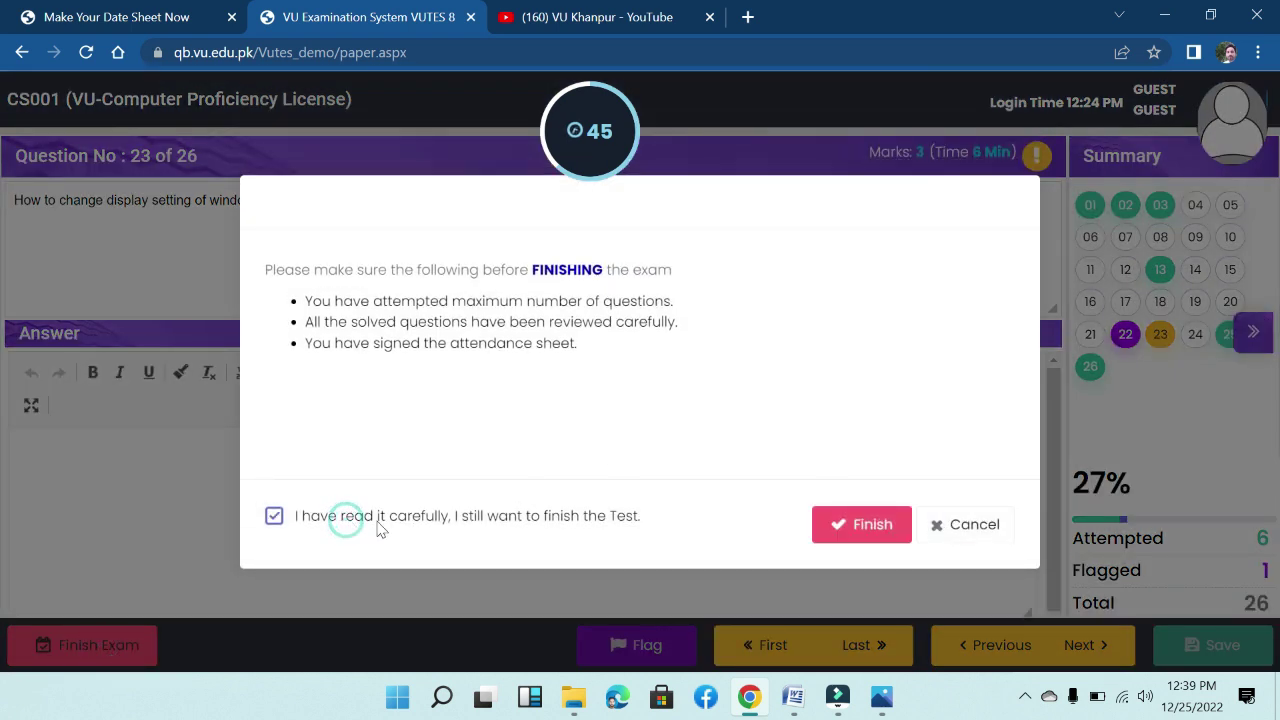
{"action": "left_click", "coordinate": [872, 524]}
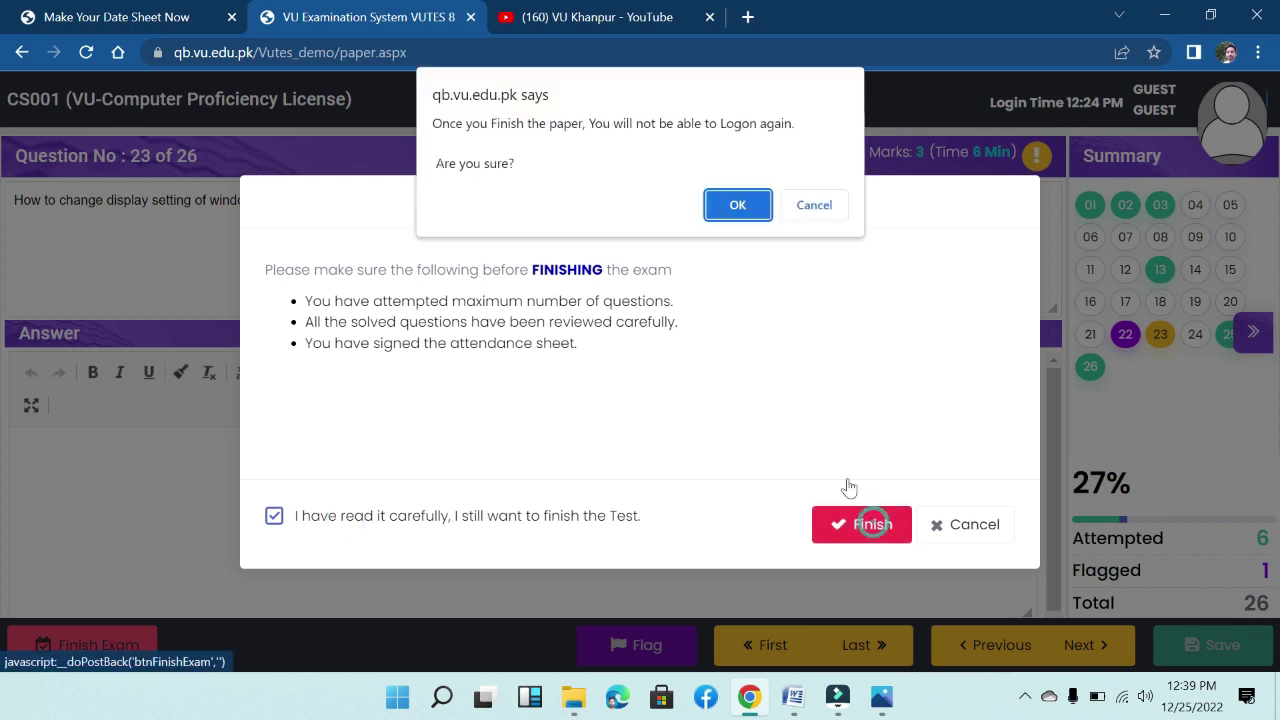
{"action": "left_click", "coordinate": [738, 206]}
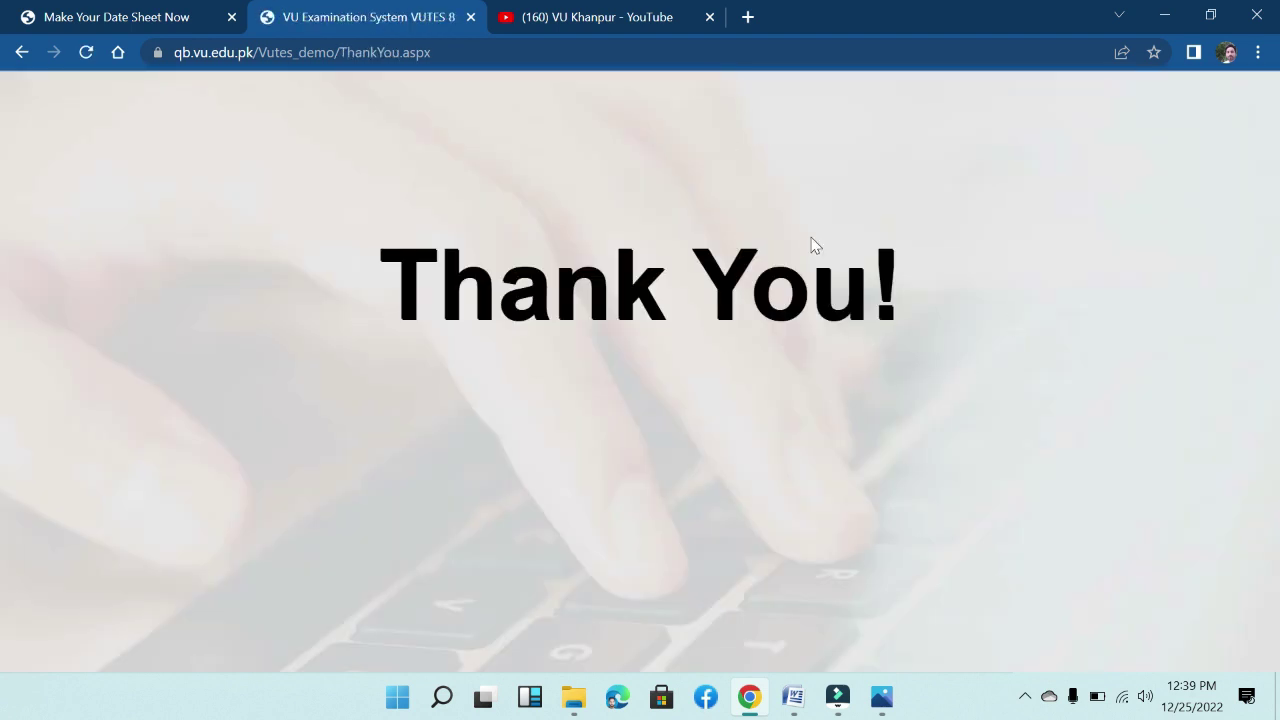
Switch to the VU Khanpur YouTube channel page and view its header.
{"action": "left_click", "coordinate": [632, 18]}
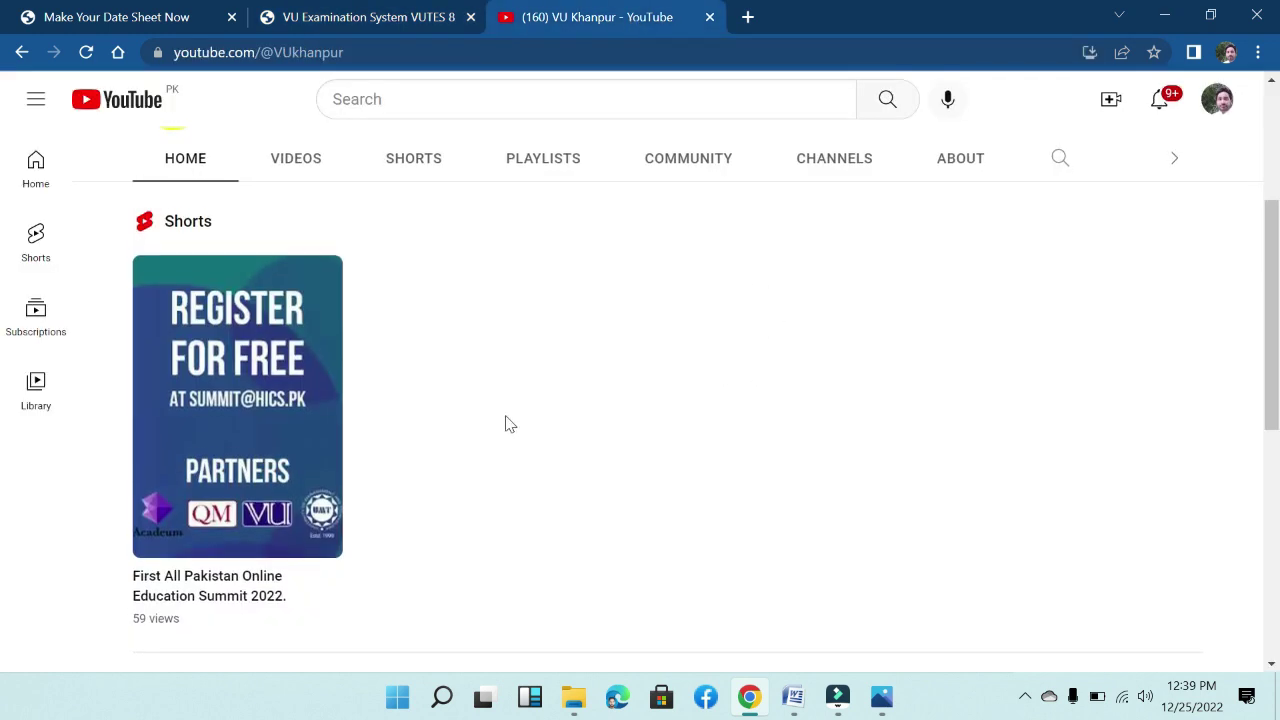
{"action": "scroll", "coordinate": [506, 424], "scroll_direction": "up", "scroll_amount": 3}
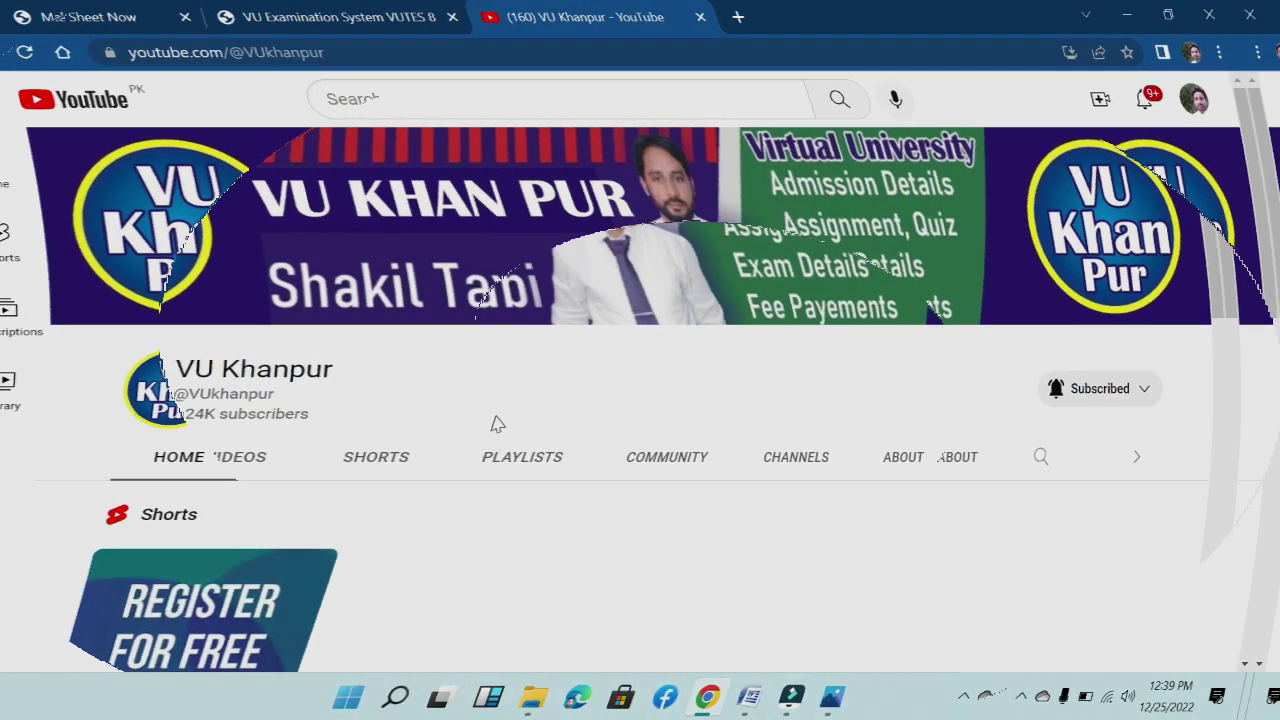